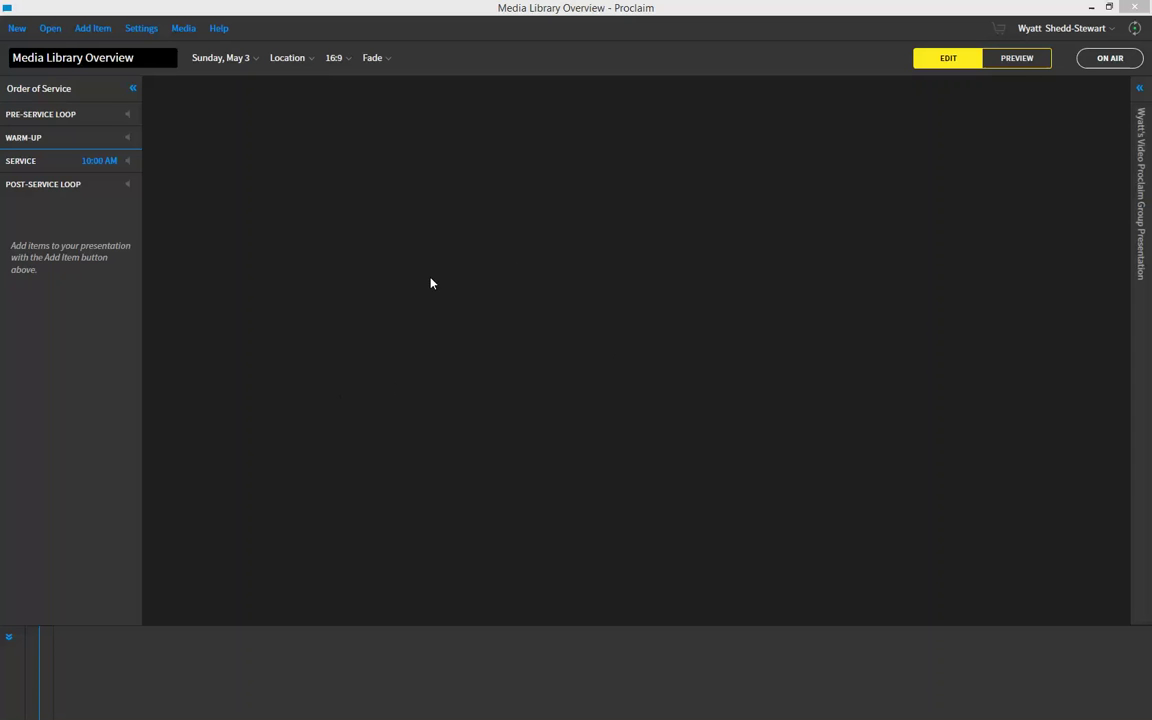
- Add a Content item to the service and browse the media library for its background
left_click(93, 33)
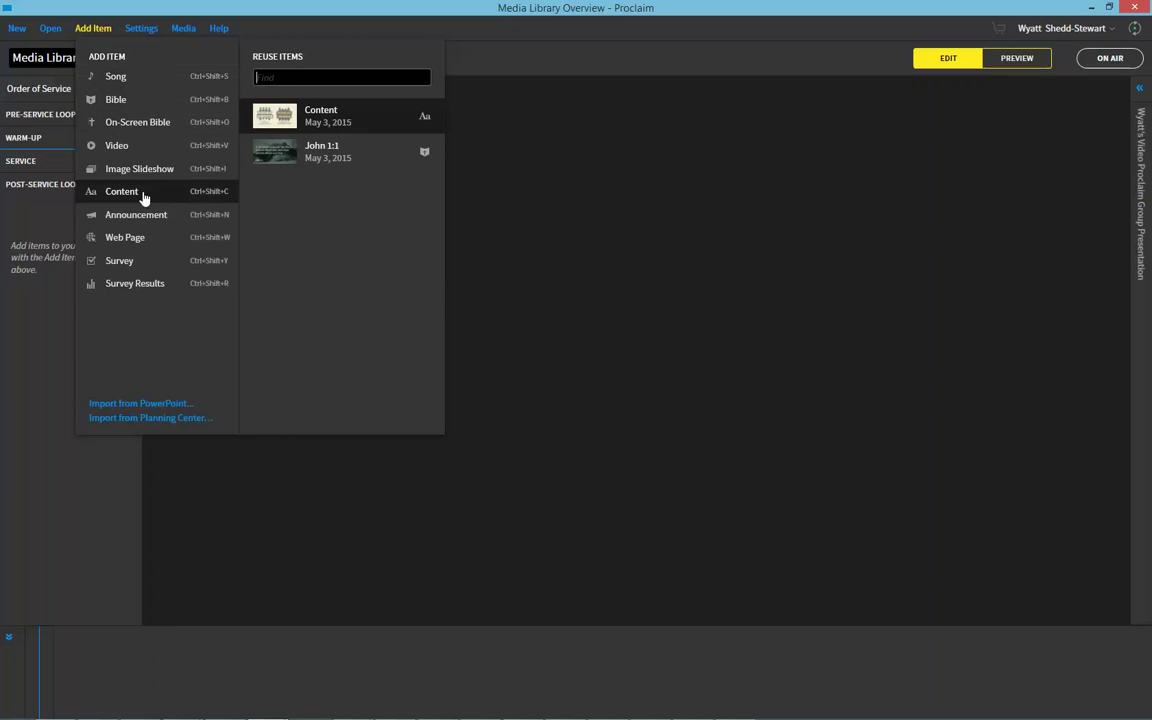
left_click(143, 197)
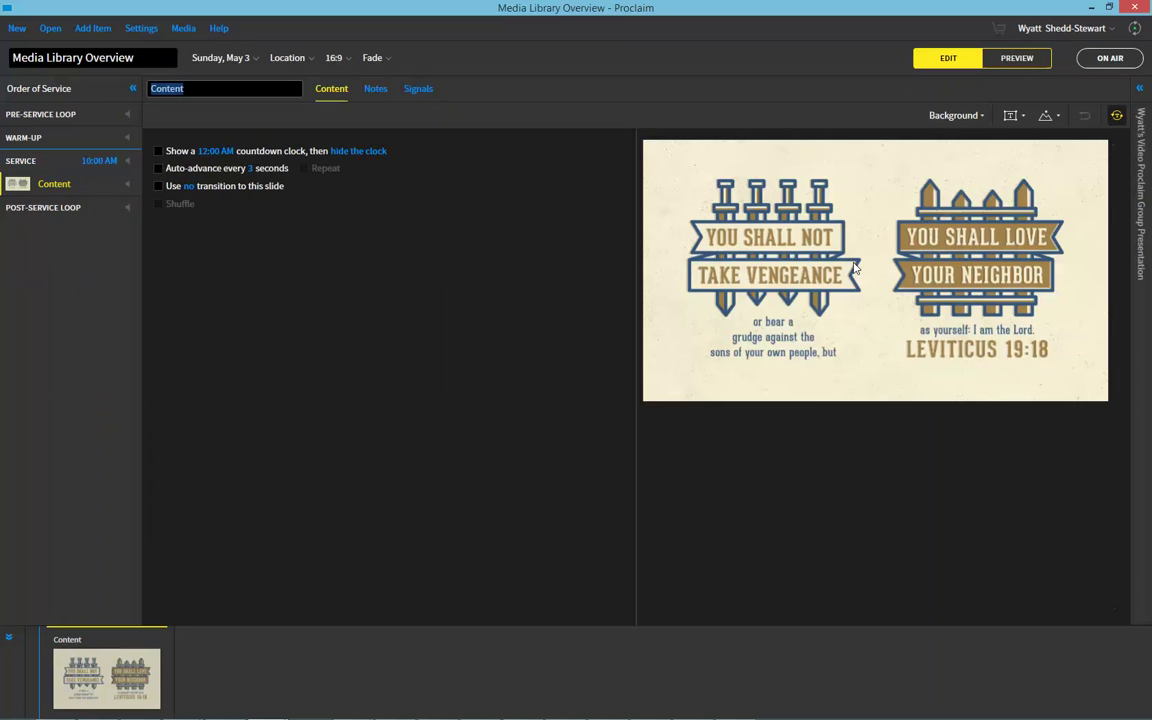
left_click(953, 116)
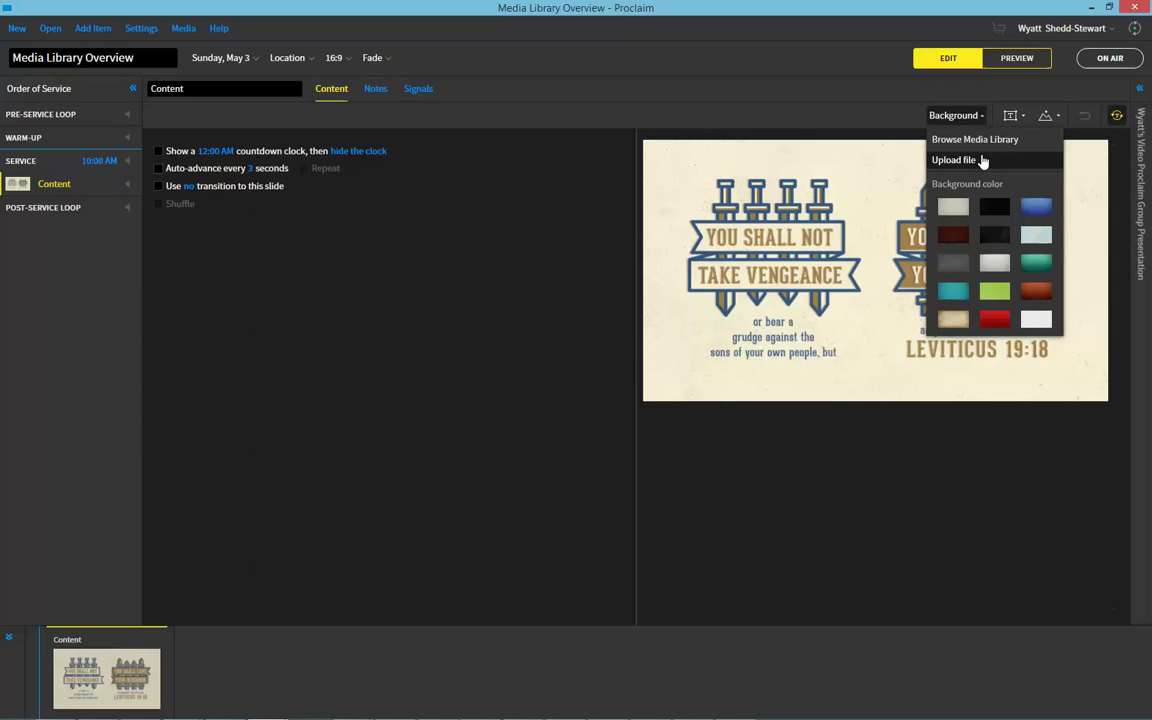
left_click(980, 144)
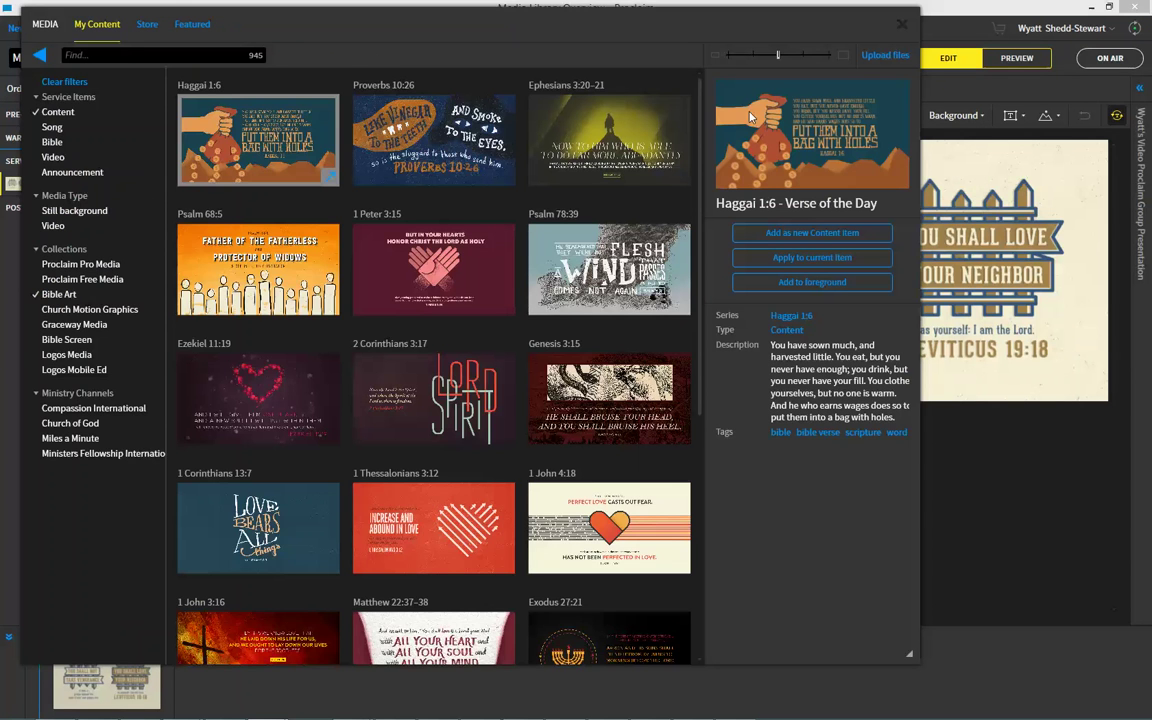
- Close the media library, reopen it for the content item's background, and look through the Featured media
left_click(900, 26)
left_click(182, 29)
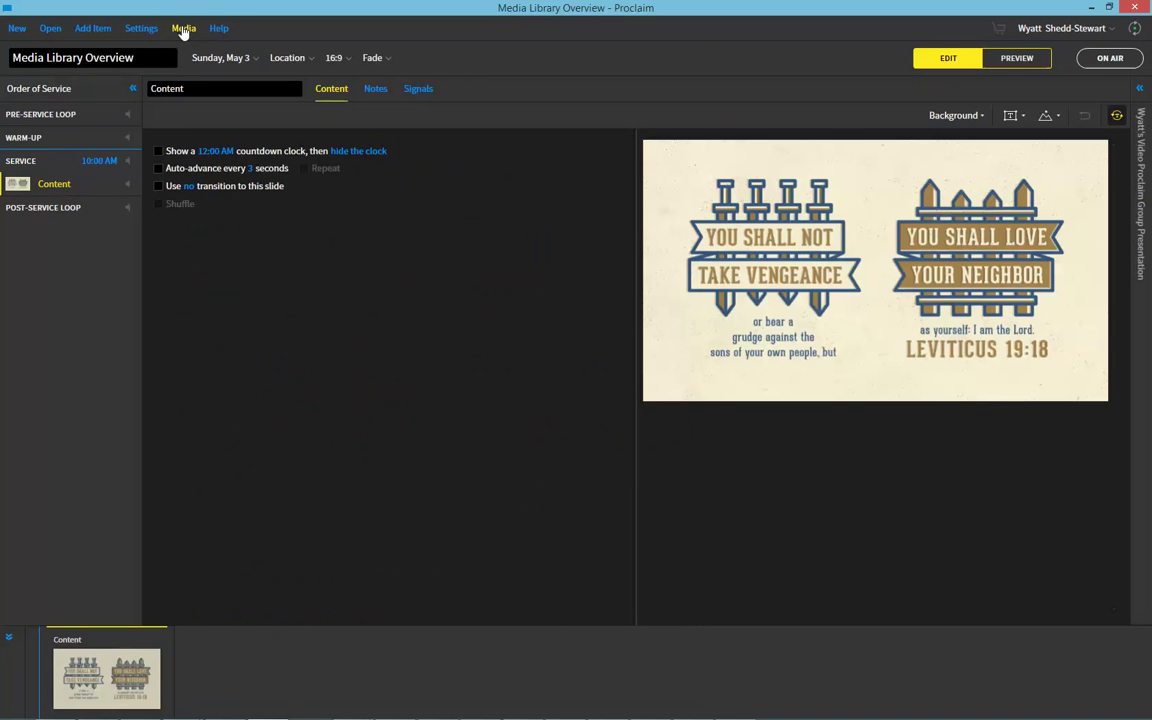
left_click(962, 117)
left_click(960, 142)
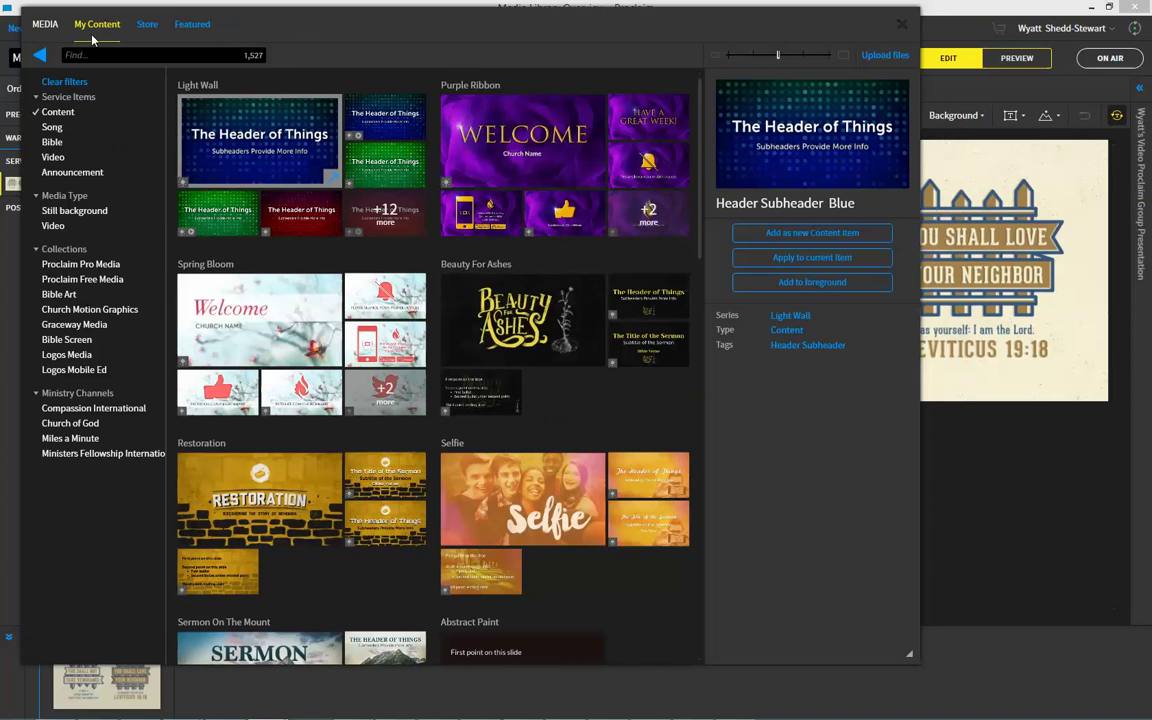
left_click(192, 24)
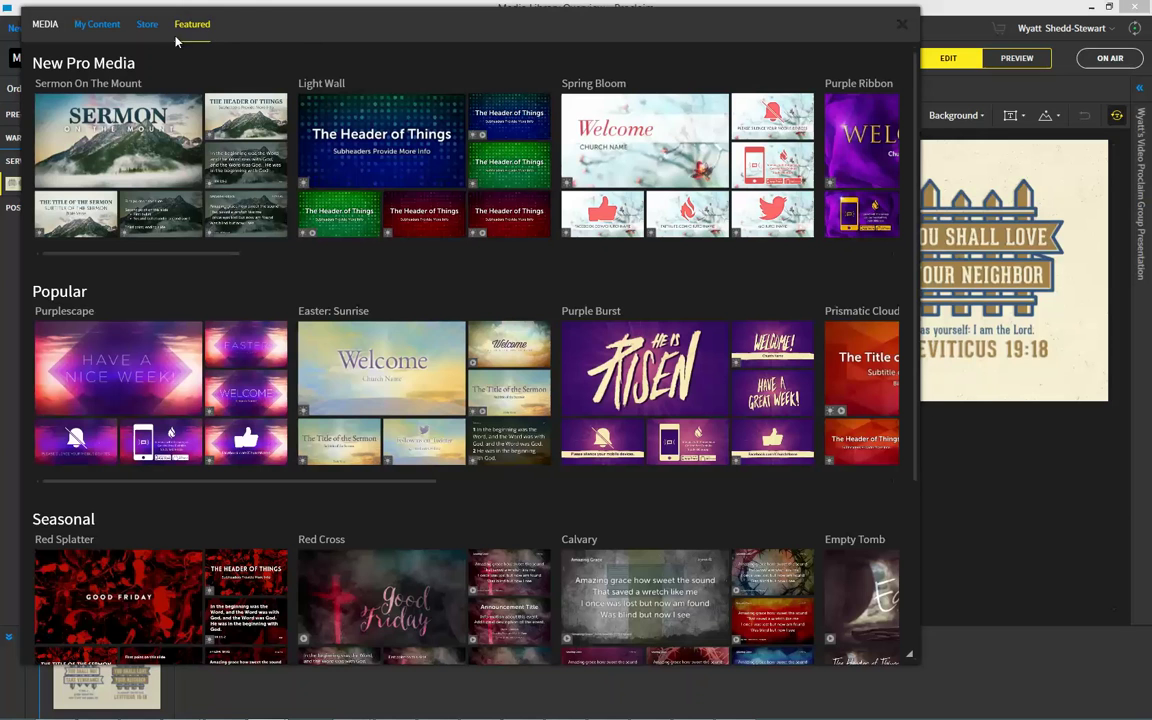
left_click(191, 28)
scroll(283, 504, "down", 3)
scroll(283, 503, "up", 3)
scroll(288, 292, "down", 1)
scroll(288, 291, "up", 1)
- Browse the media Store and view the details of the Advent Candles and Timber Panels title slides
left_click(145, 26)
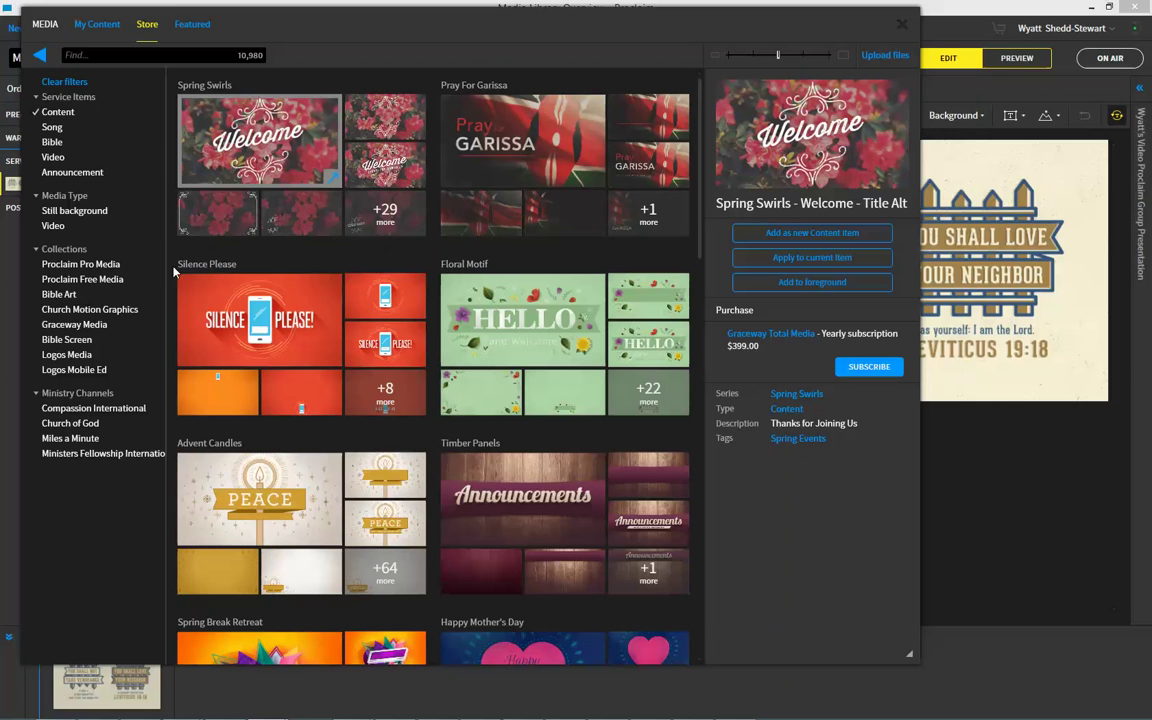
left_click(234, 485)
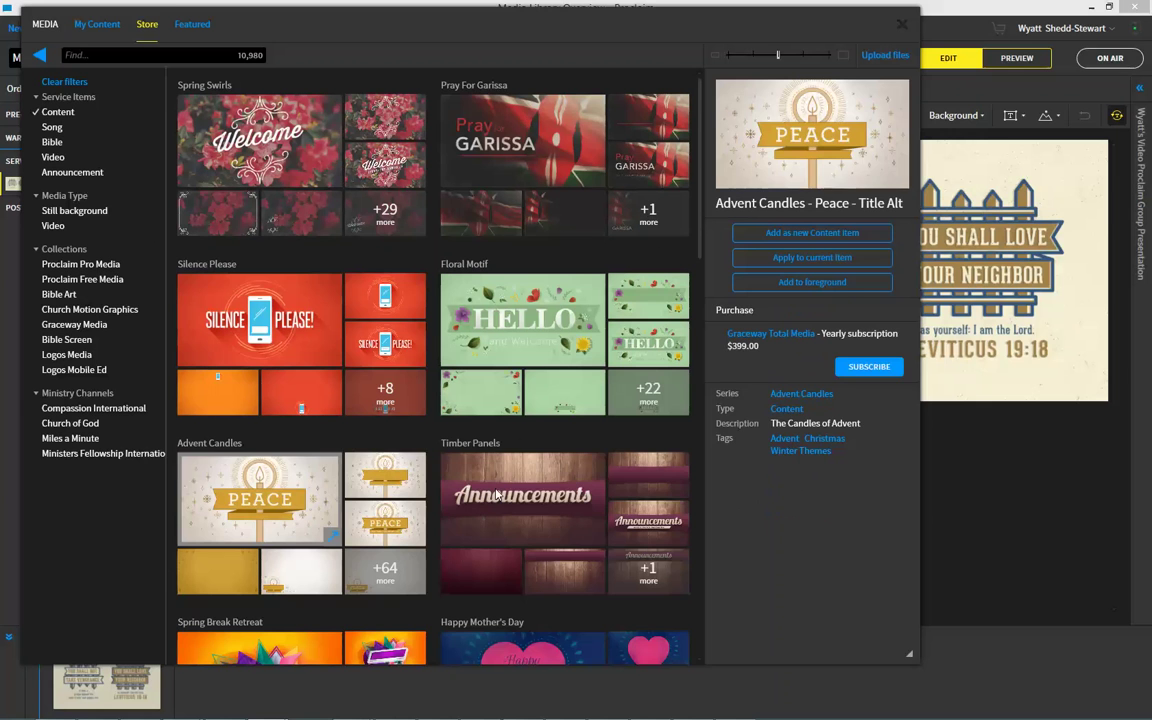
left_click(481, 517)
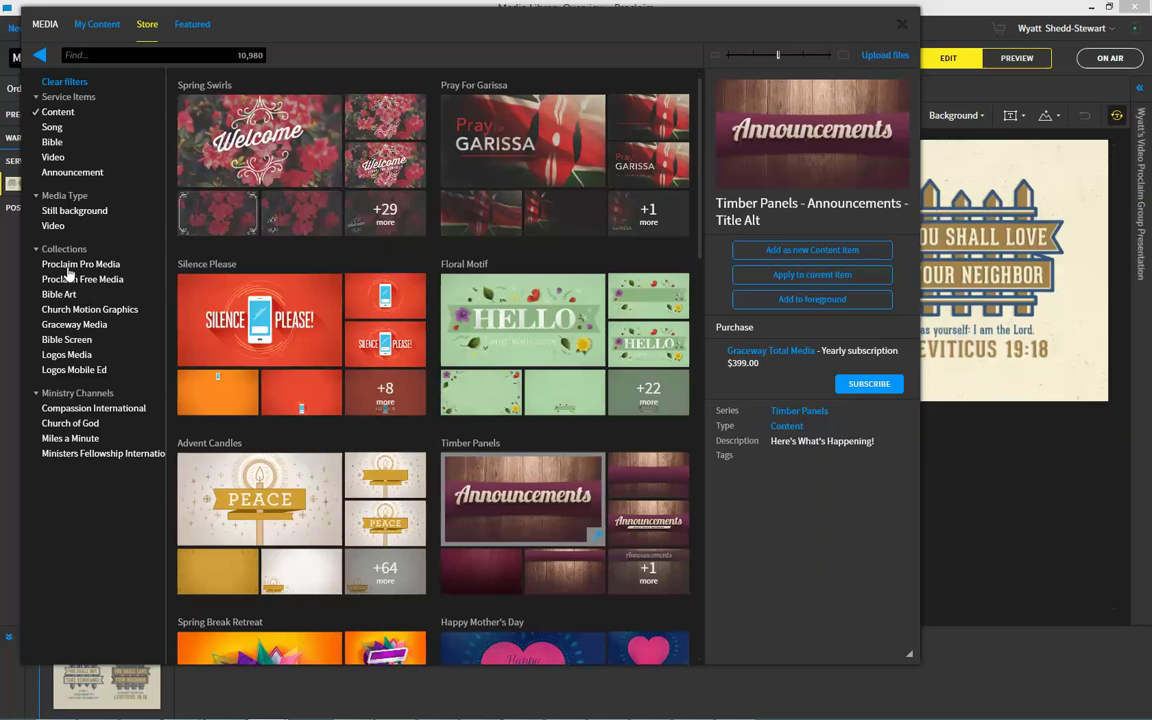
- Filter the Store and My Content by the Proclaim Pro Media collection, and remove all filters
left_click(80, 264)
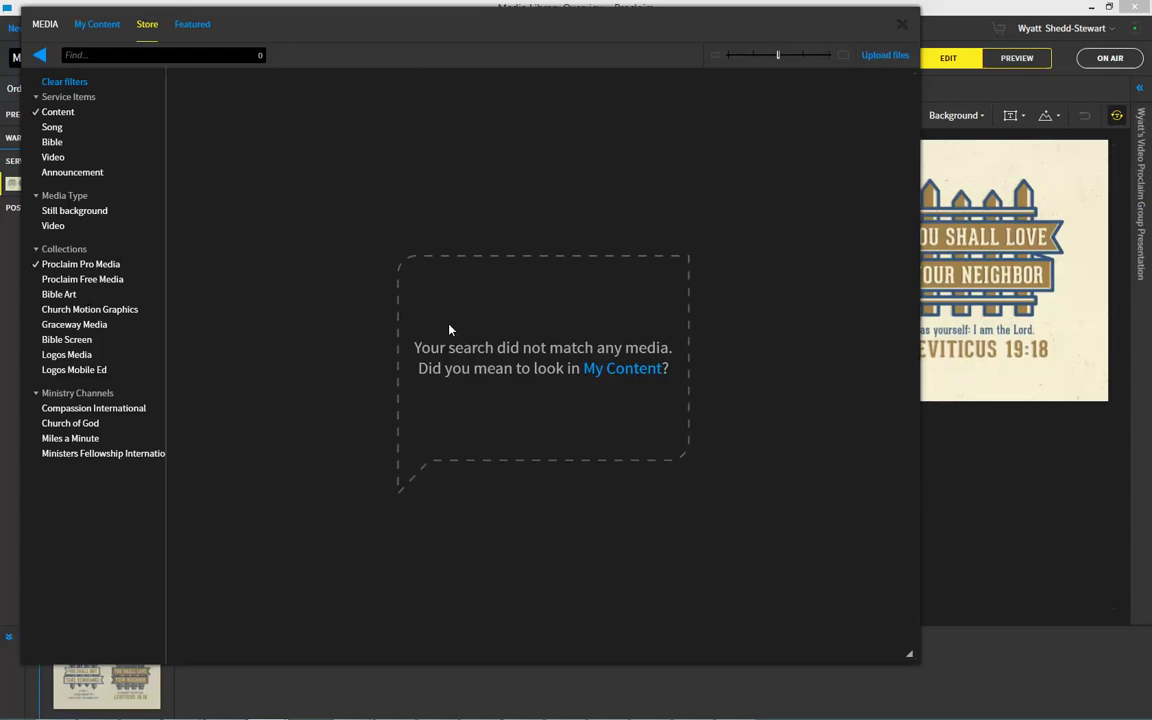
left_click(104, 32)
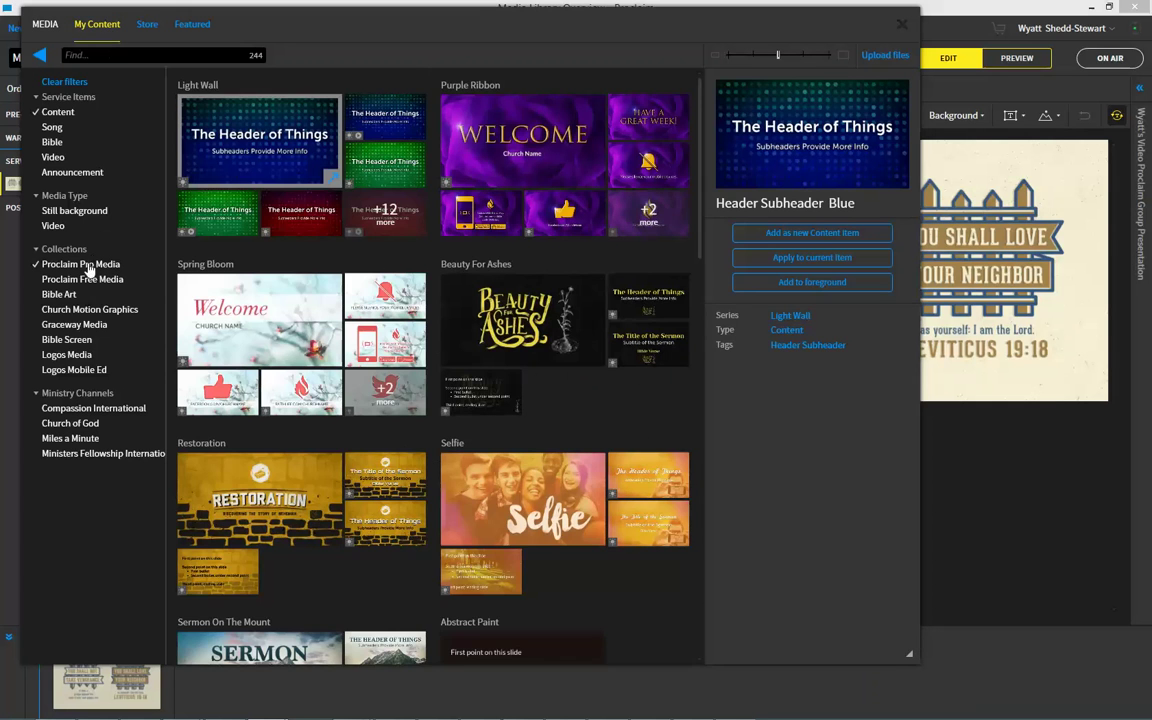
left_click(82, 264)
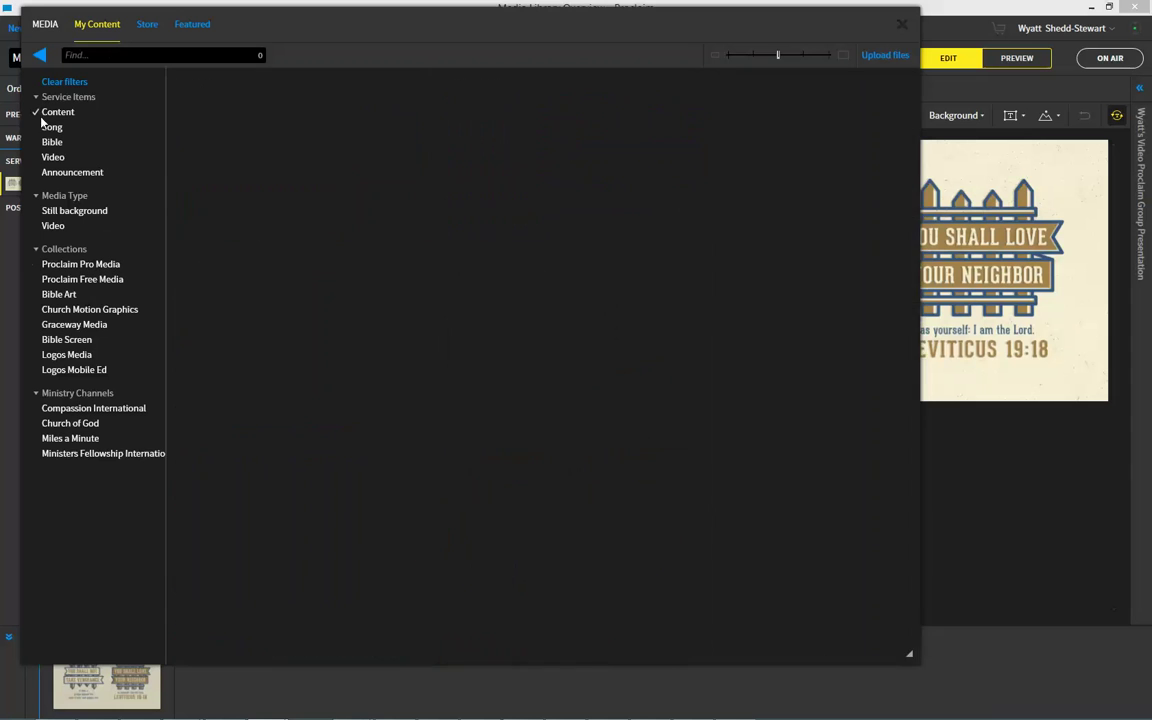
left_click(56, 112)
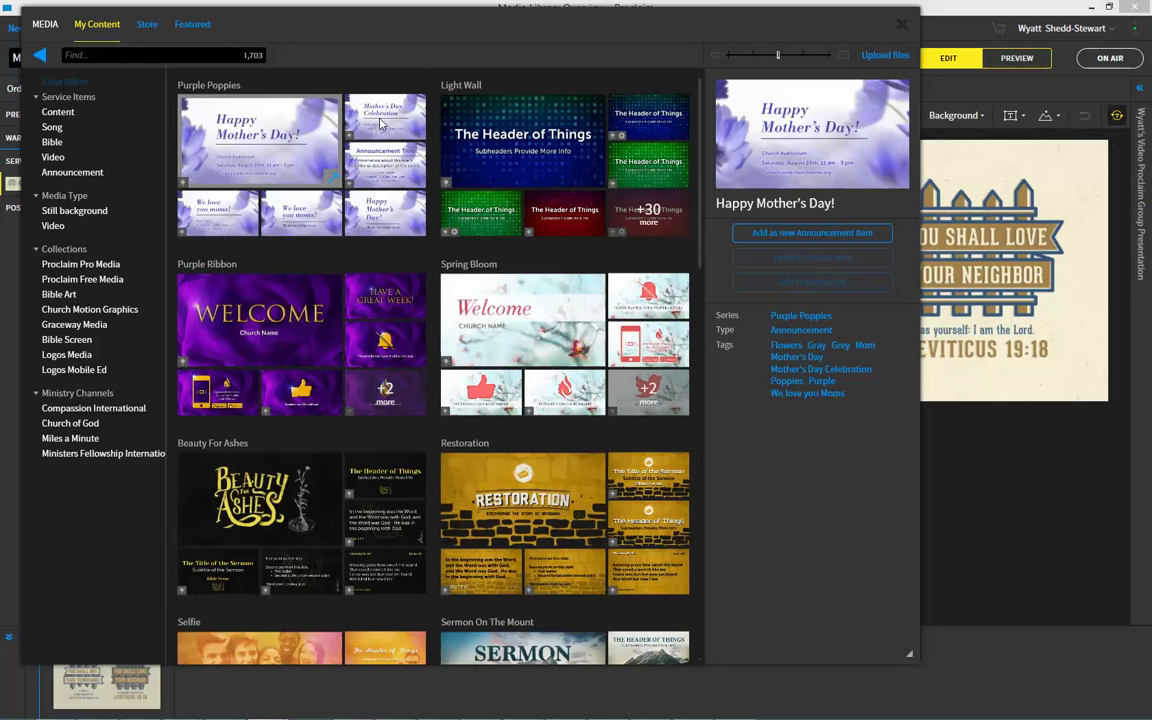
left_click(62, 79)
- Filter My Content to Proclaim Pro Media songs and add the My Blue Heaven design as a new Song item
left_click(54, 128)
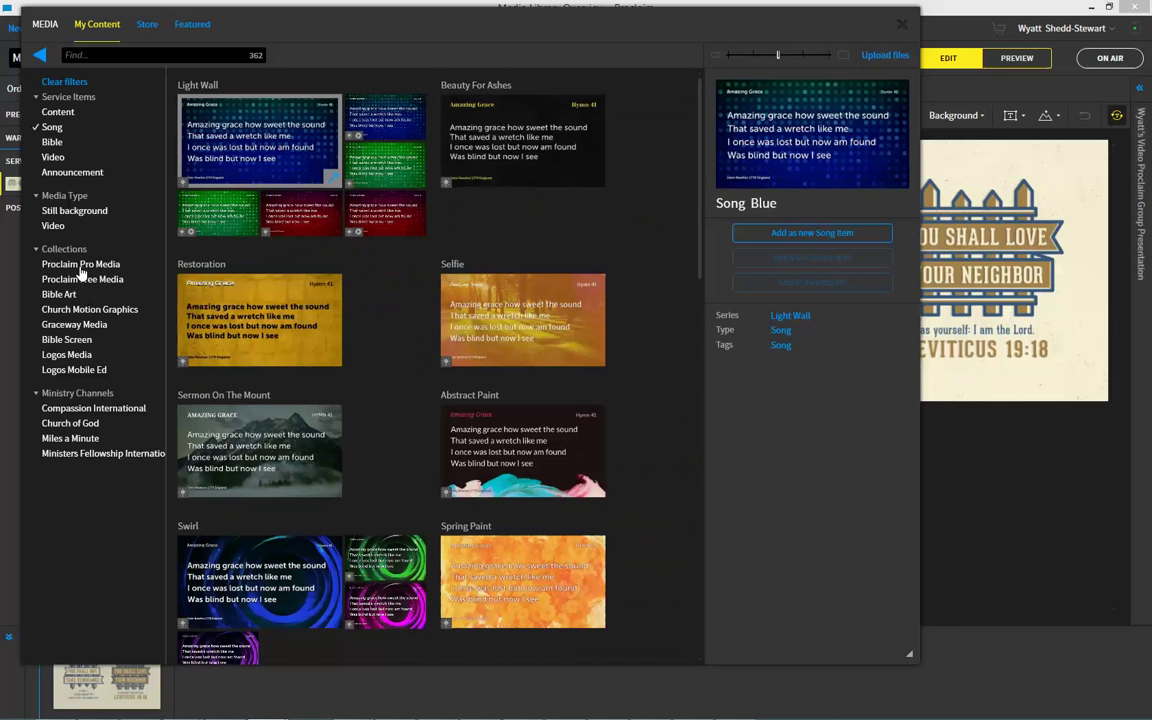
left_click(78, 266)
scroll(378, 268, "down", 4)
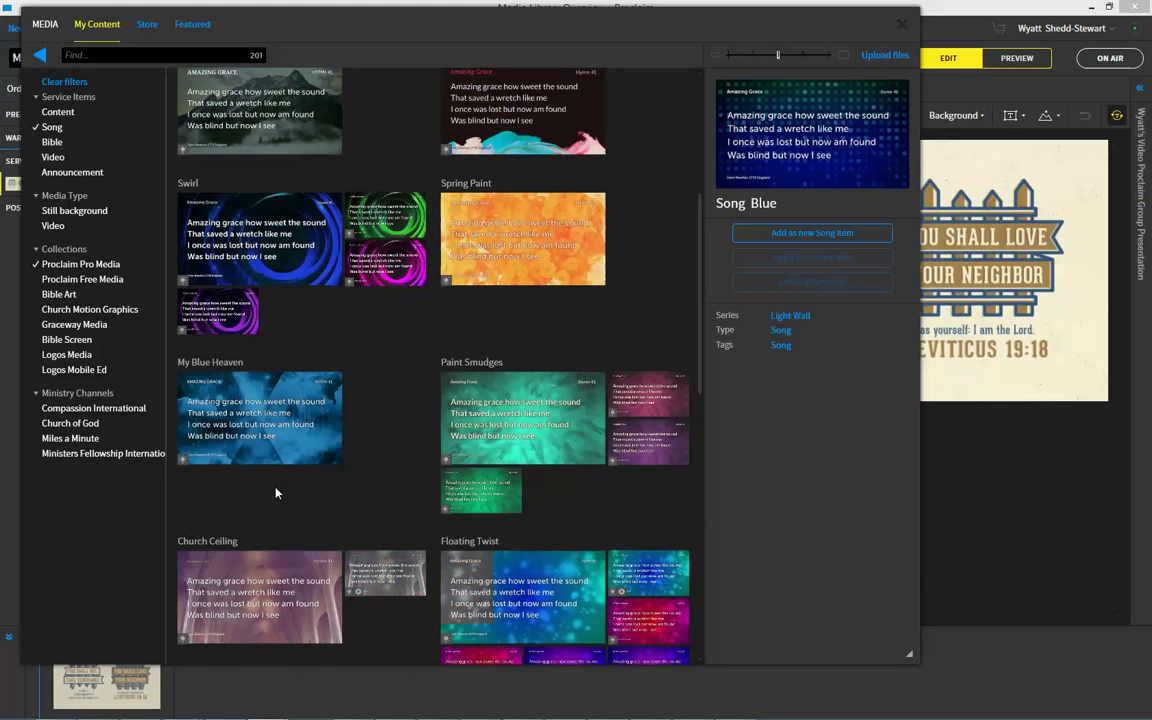
scroll(371, 440, "up", 2)
scroll(391, 442, "down", 2)
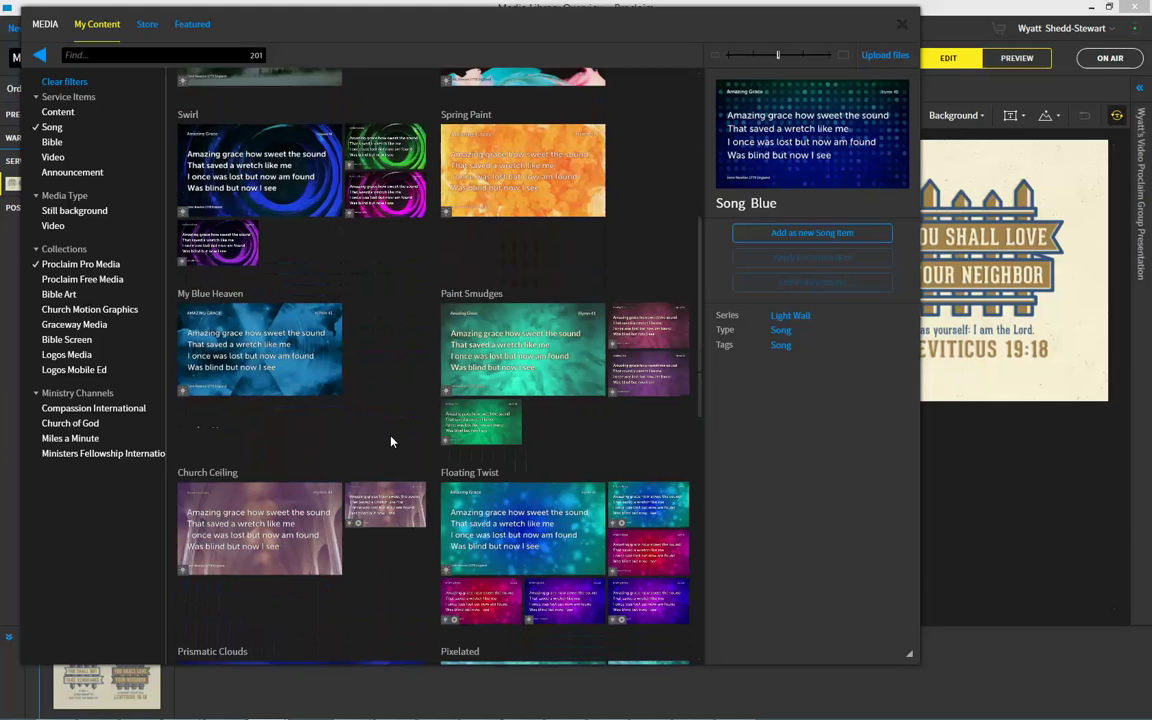
left_click(276, 355)
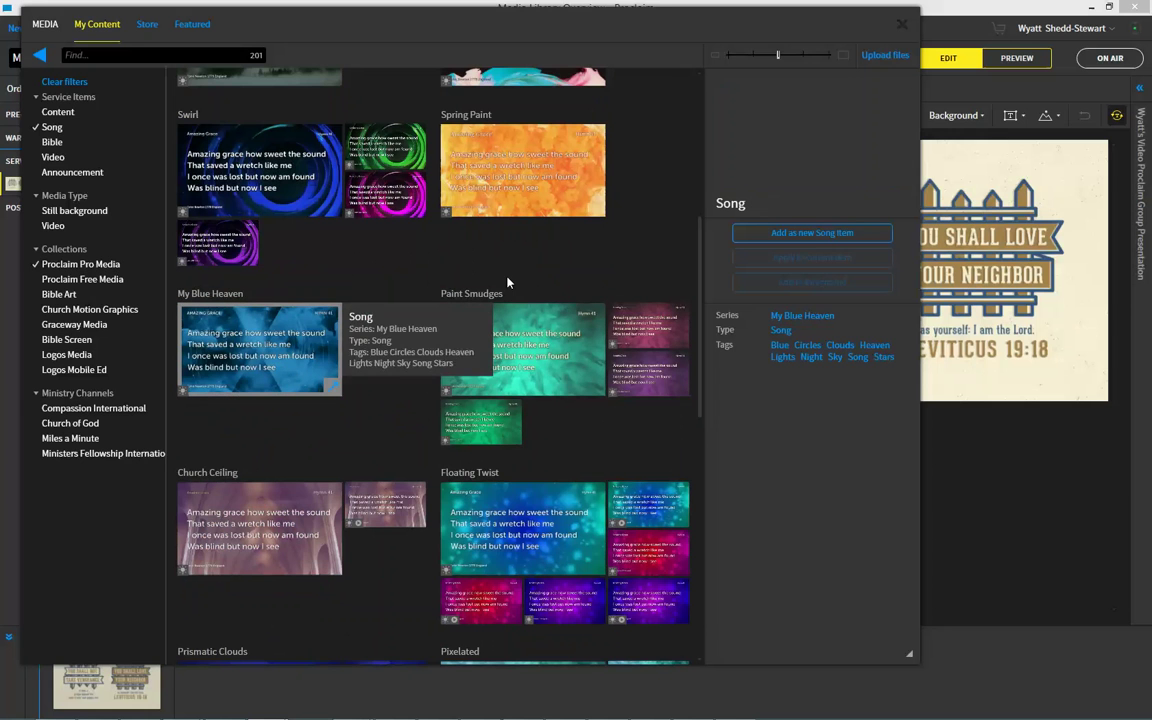
left_click(810, 233)
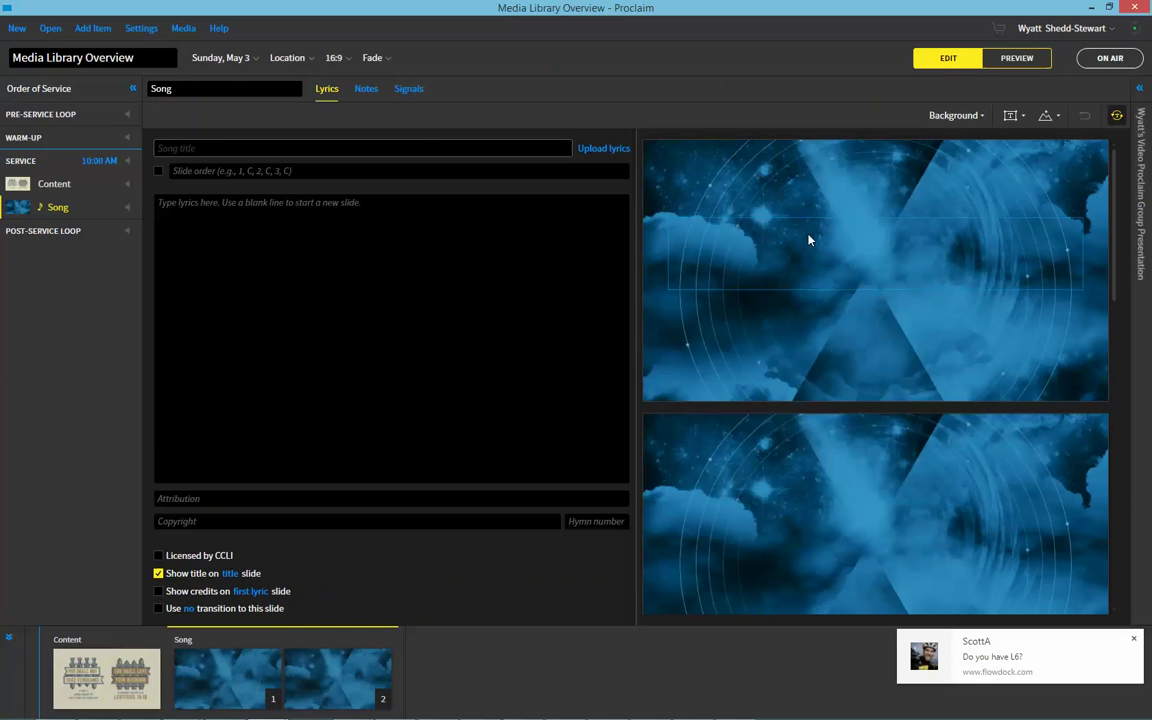
left_click(1132, 641)
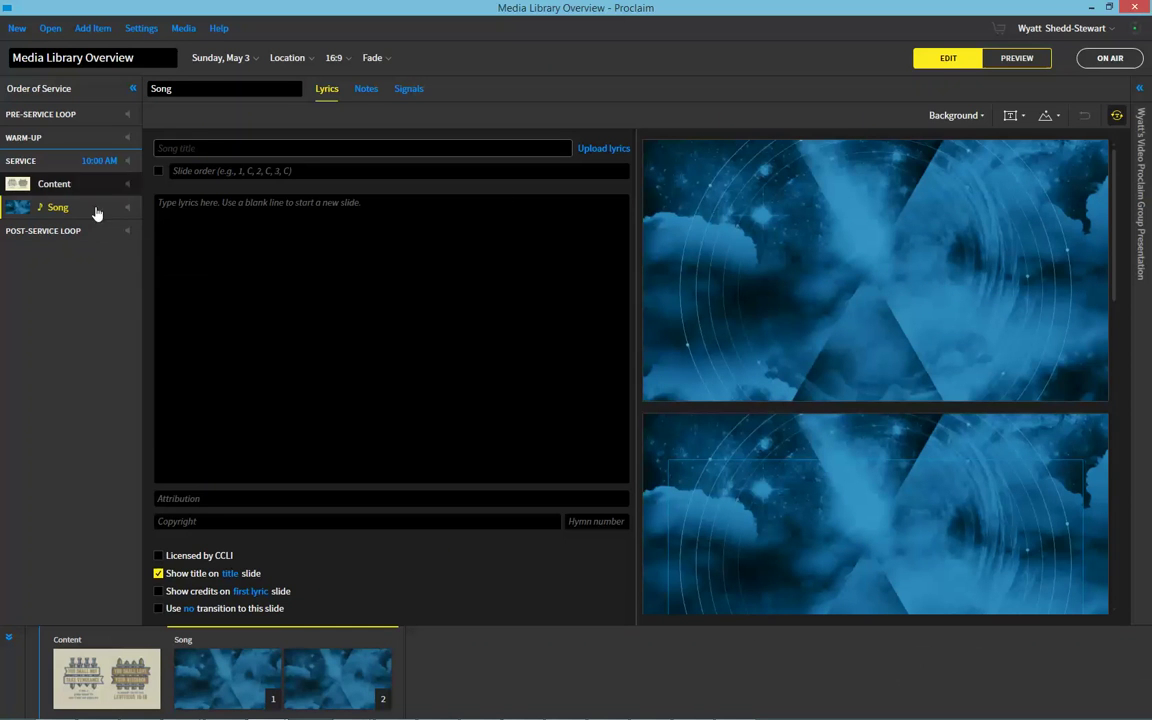
- Reopen the media library, filter My Content by Video items and Still background, and clear all filters
left_click(184, 29)
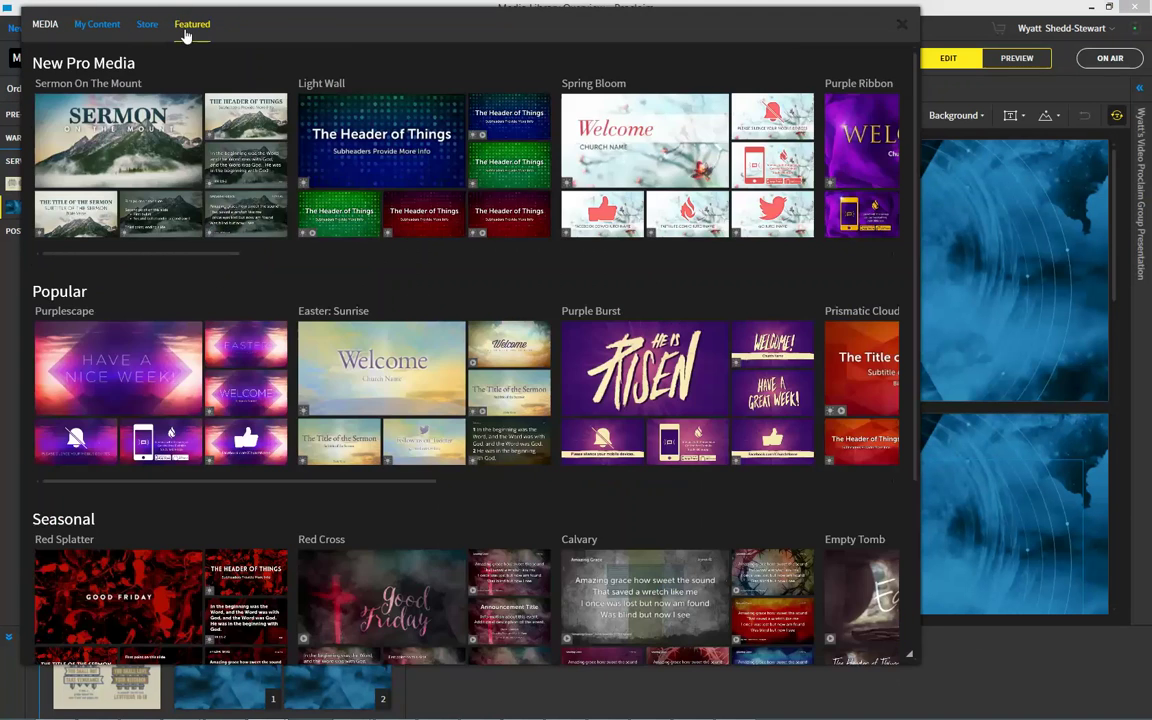
left_click(98, 28)
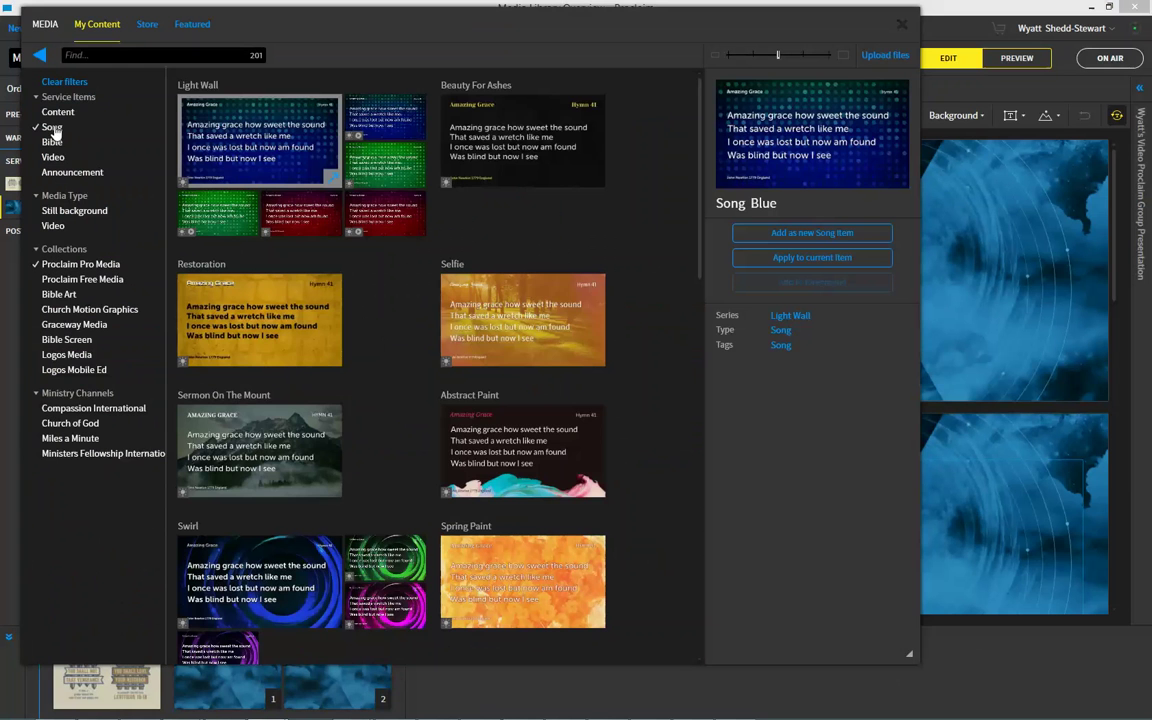
left_click(53, 158)
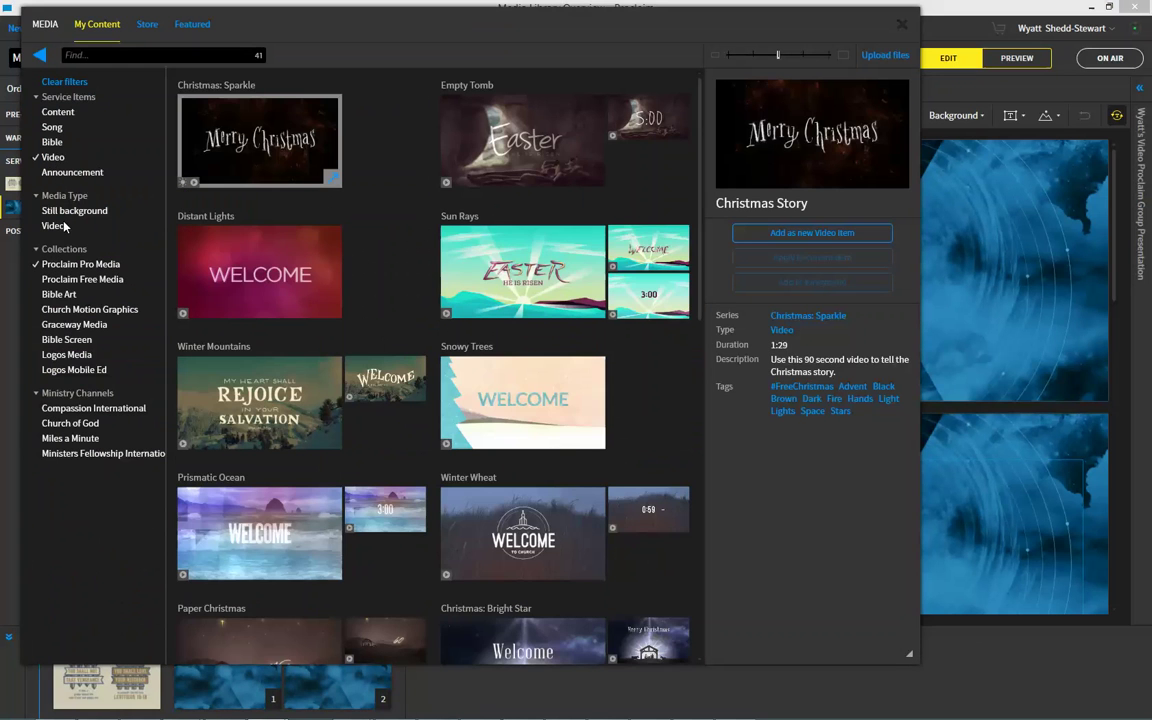
left_click(63, 212)
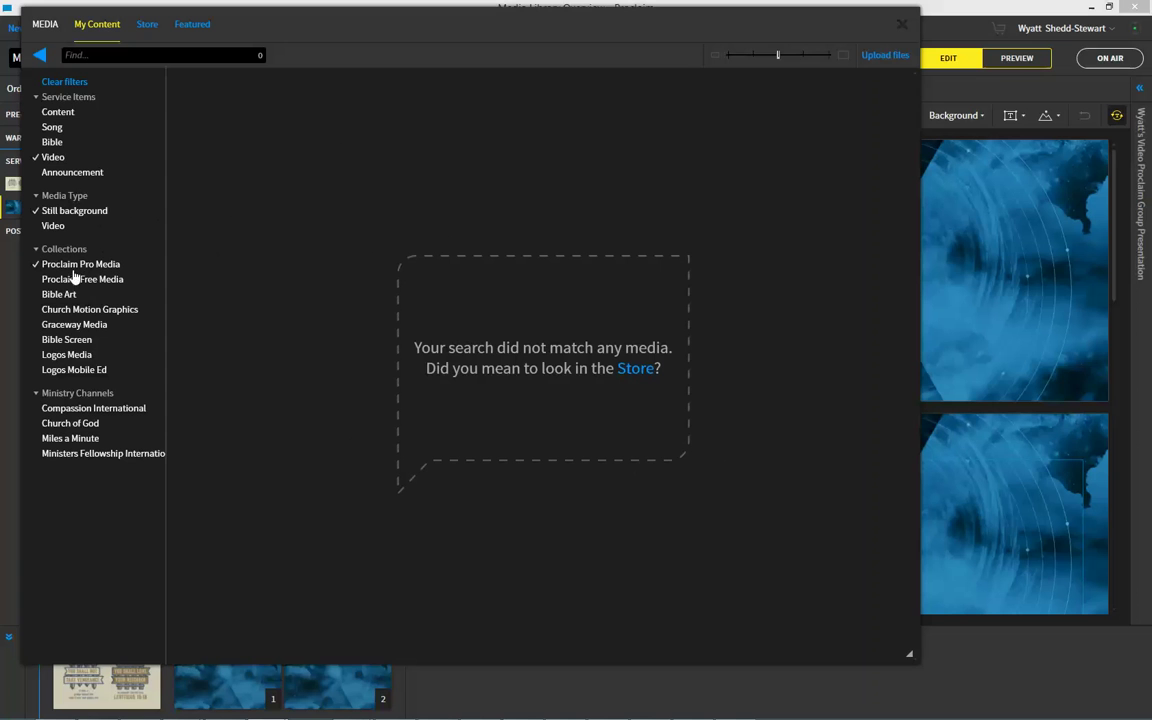
left_click(52, 268)
left_click(70, 86)
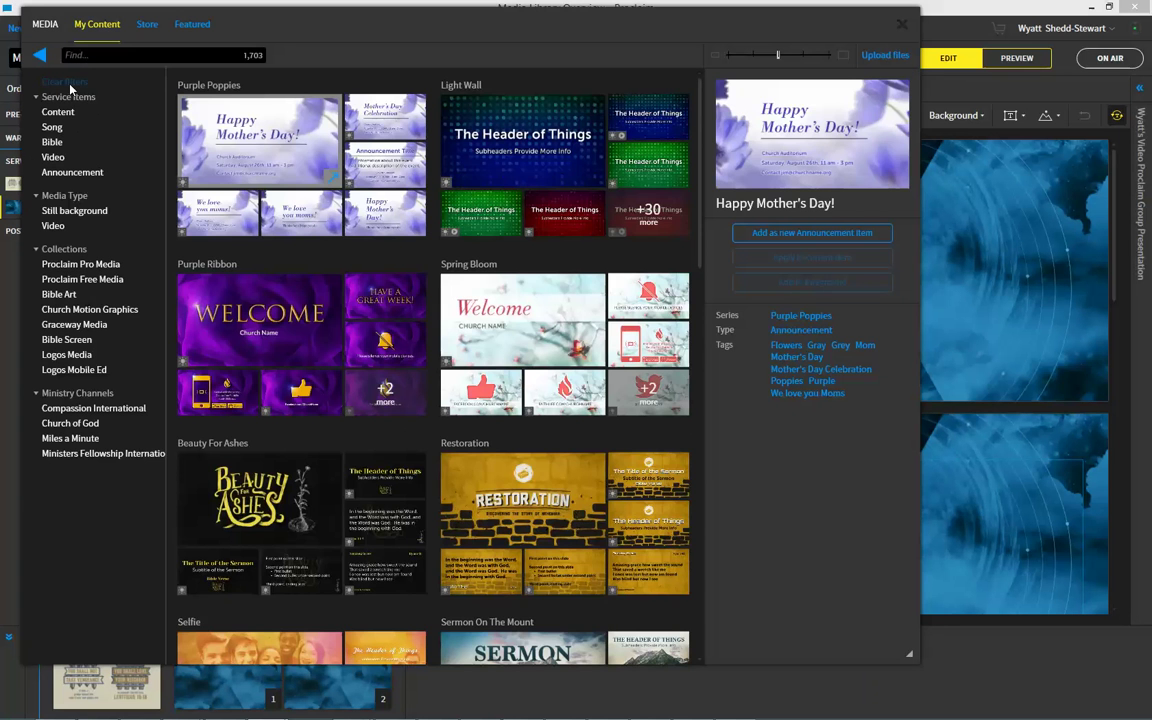
- Filter My Content to the Bible Art collection without any service item type selected
left_click(51, 142)
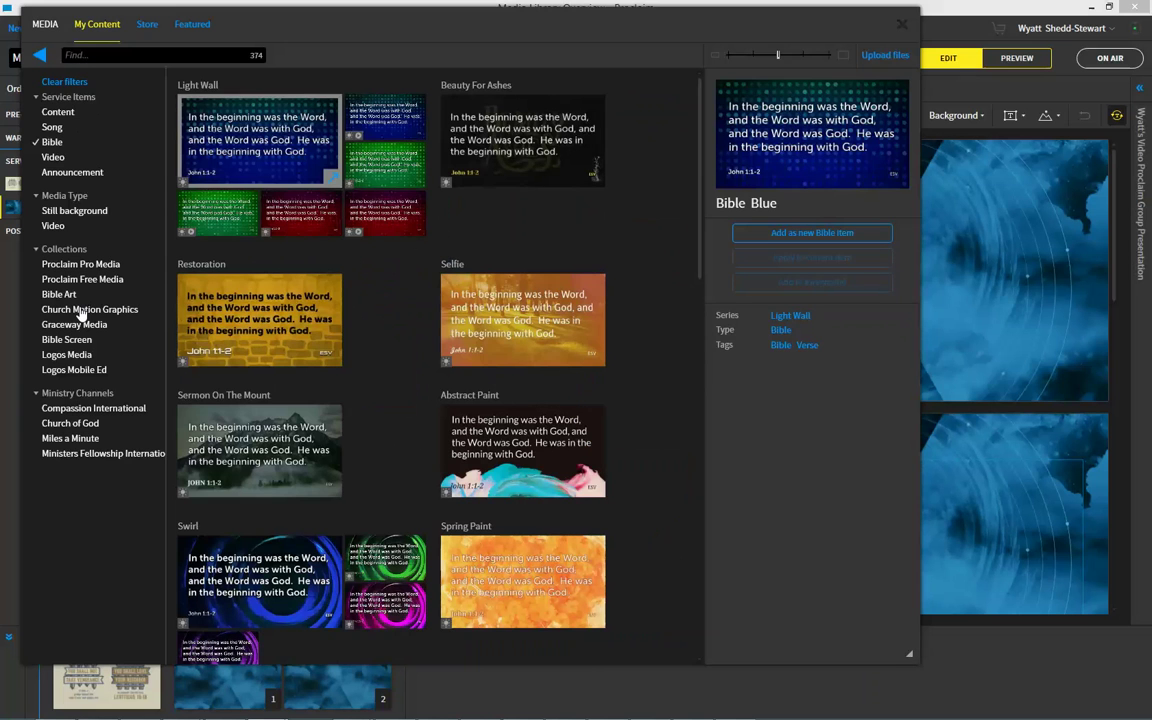
left_click(62, 294)
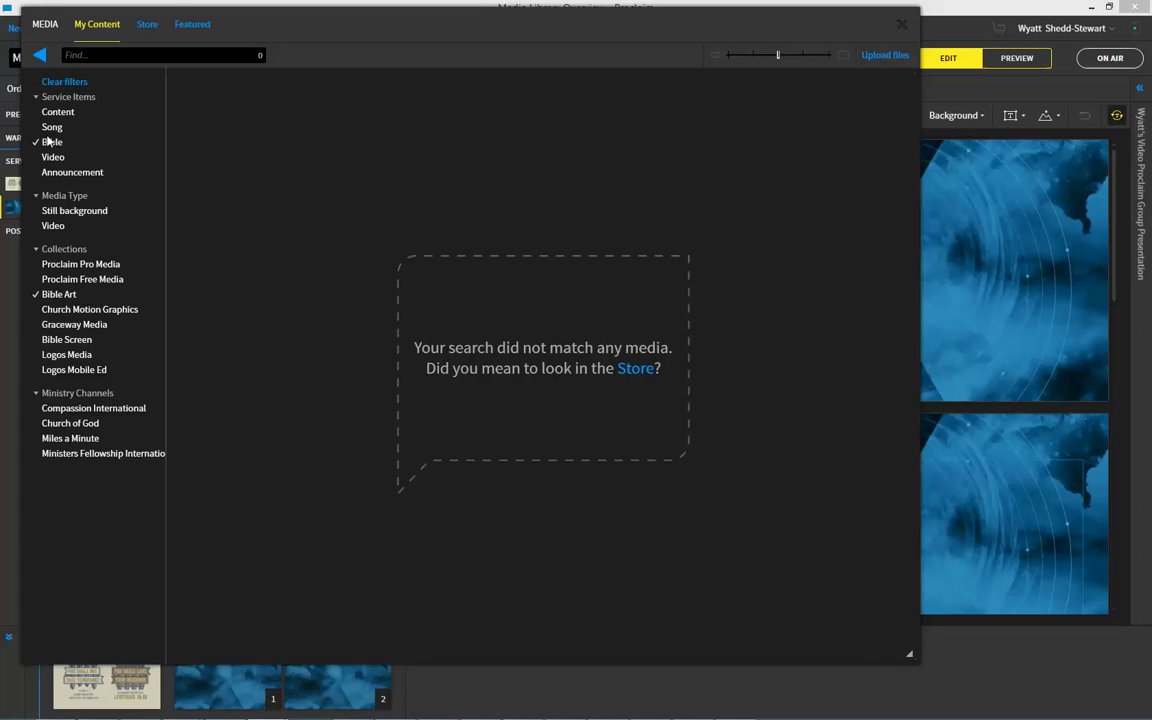
left_click(48, 143)
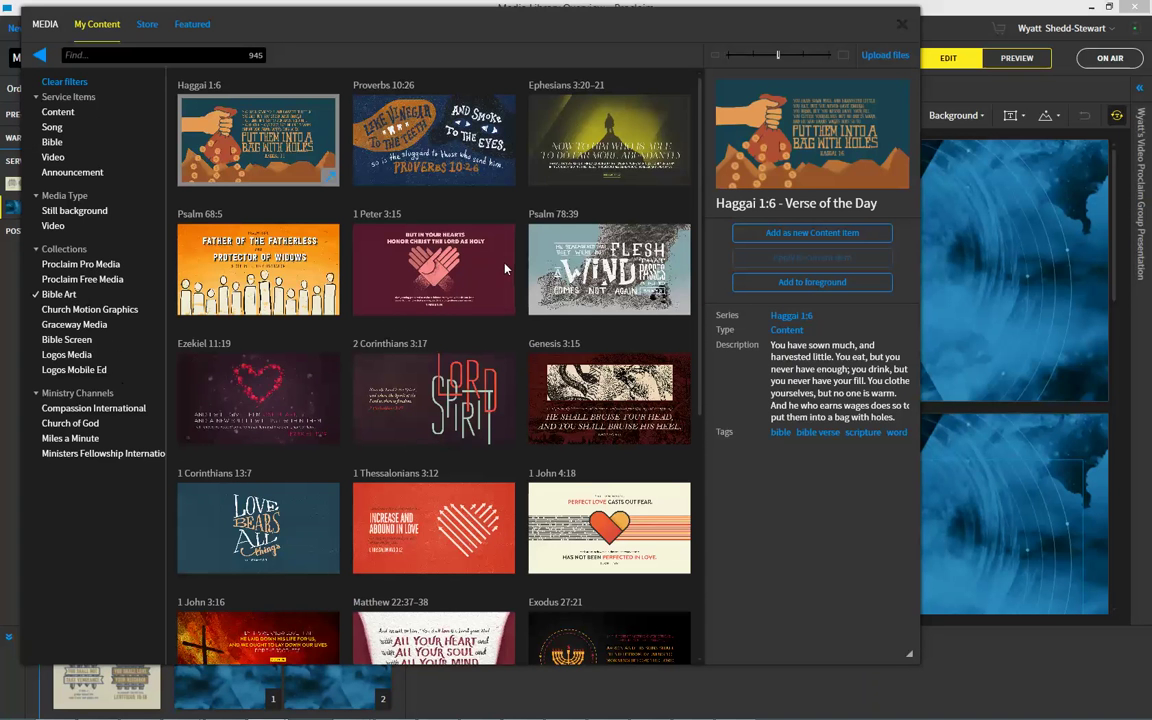
- Add the Matthew 5:3 Verse of the Day artwork to the service as a new Content item
scroll(526, 236, "down", 3)
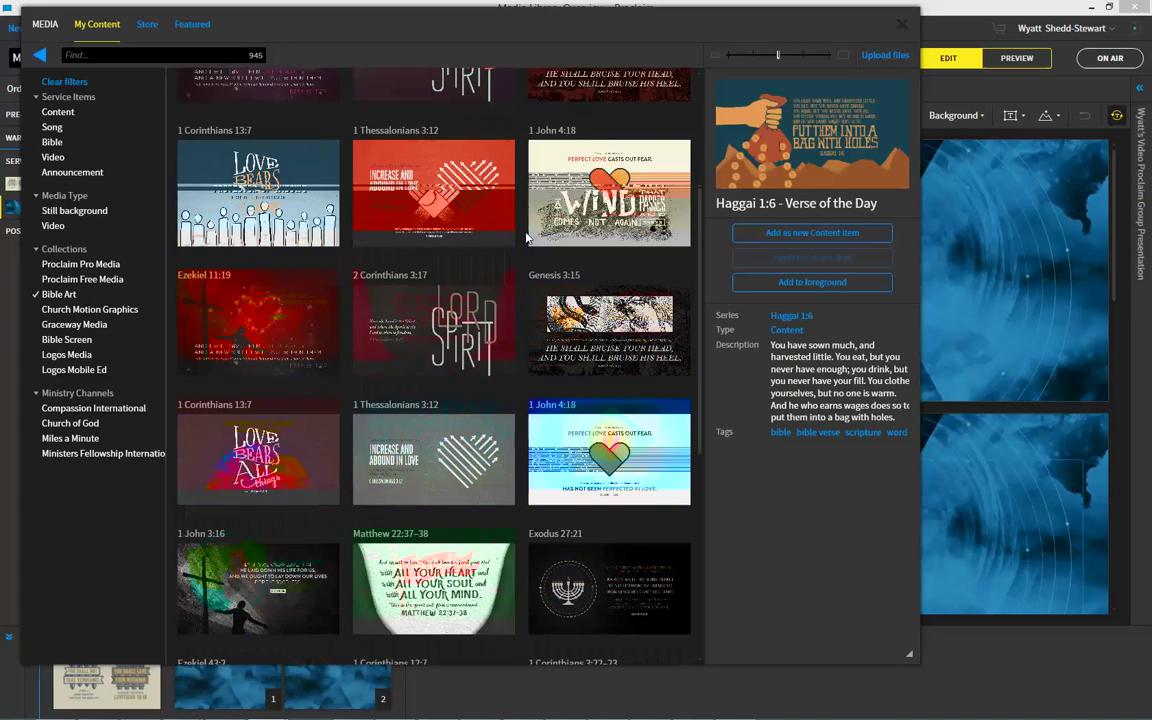
scroll(526, 236, "down", 5)
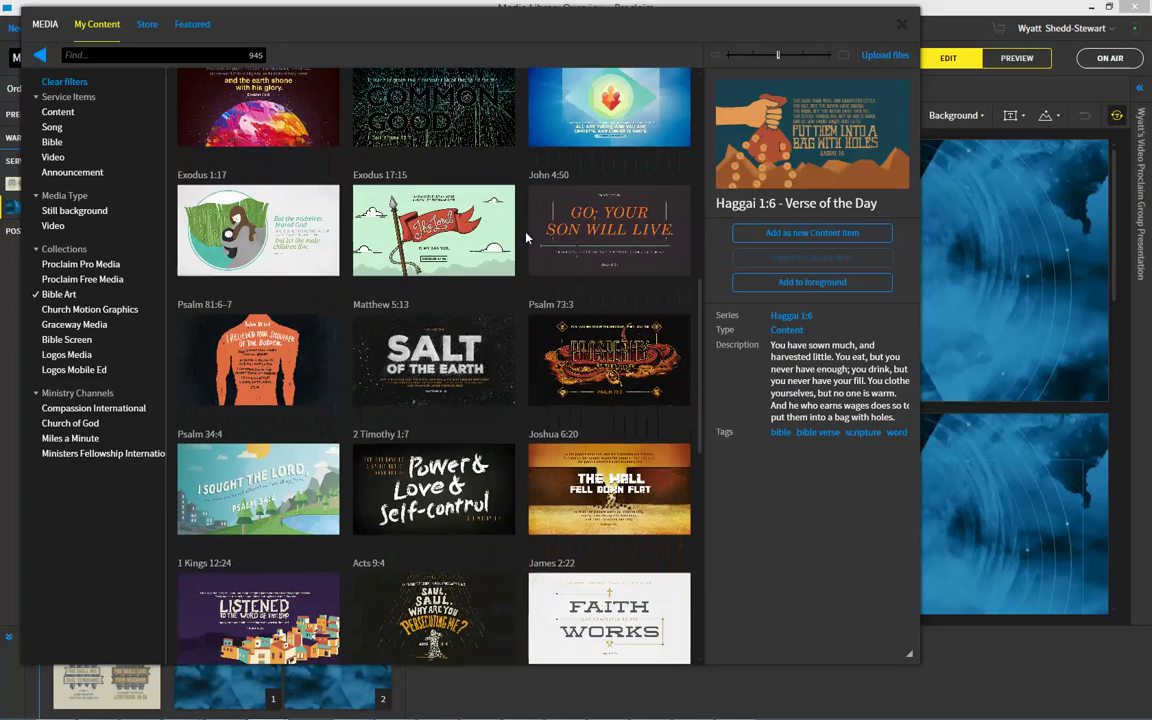
scroll(526, 236, "down", 5)
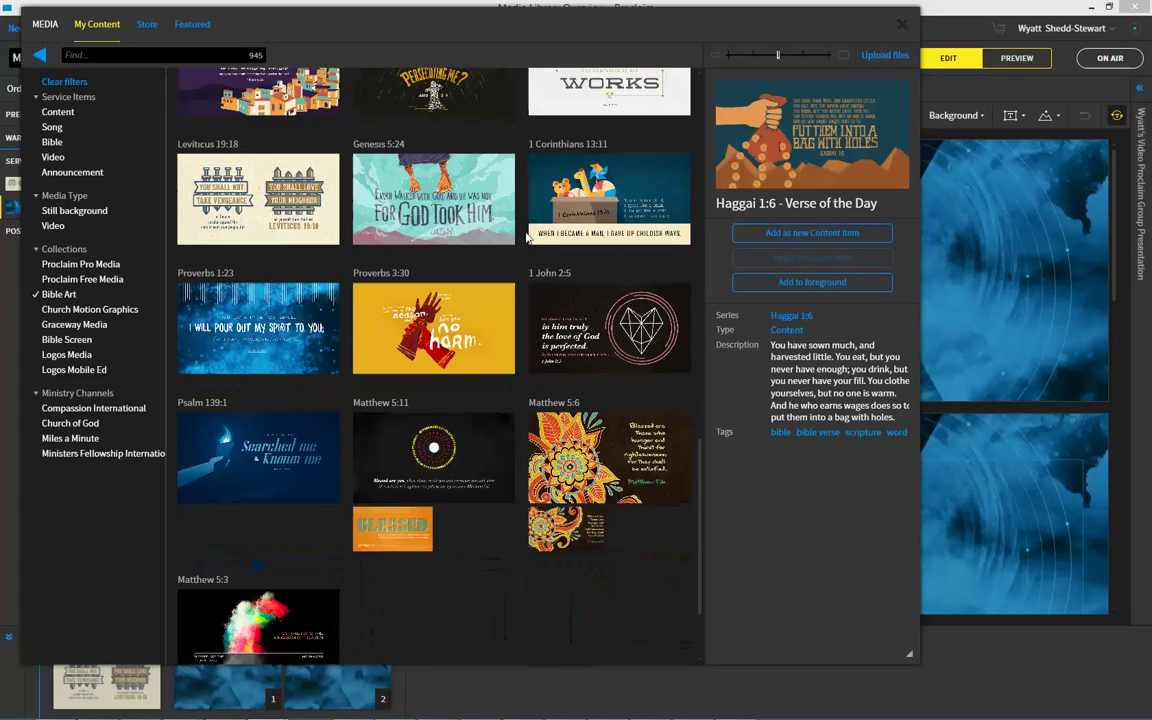
scroll(526, 236, "down", 2)
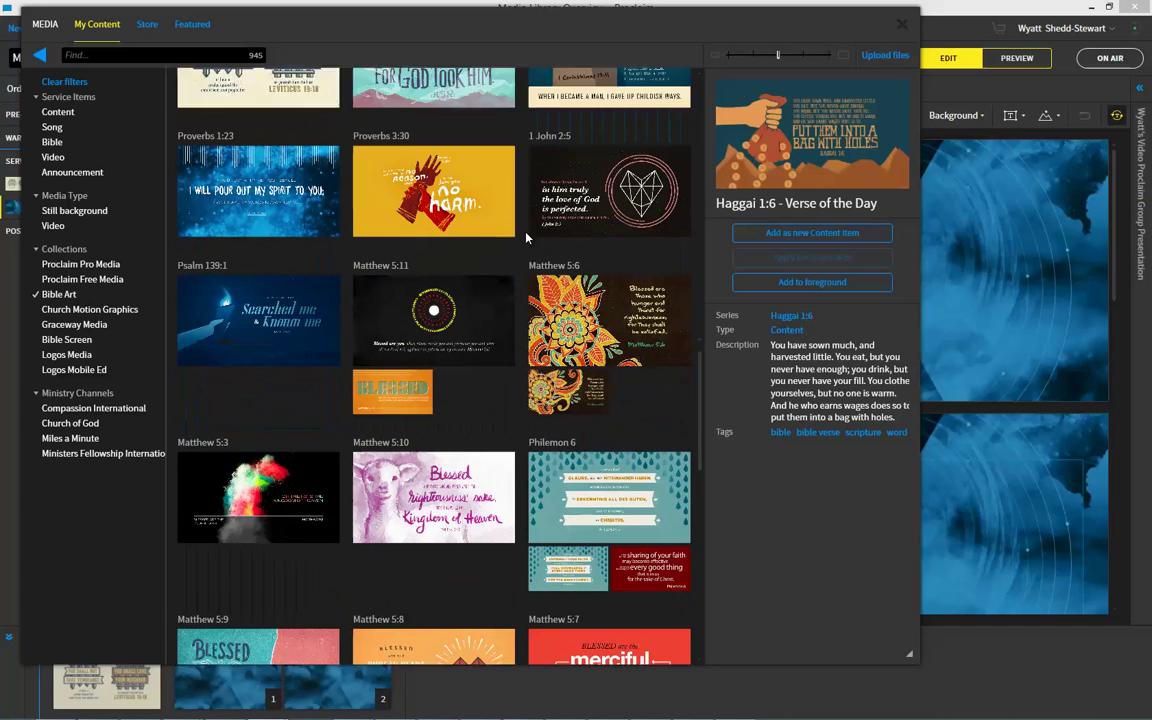
left_click(259, 388)
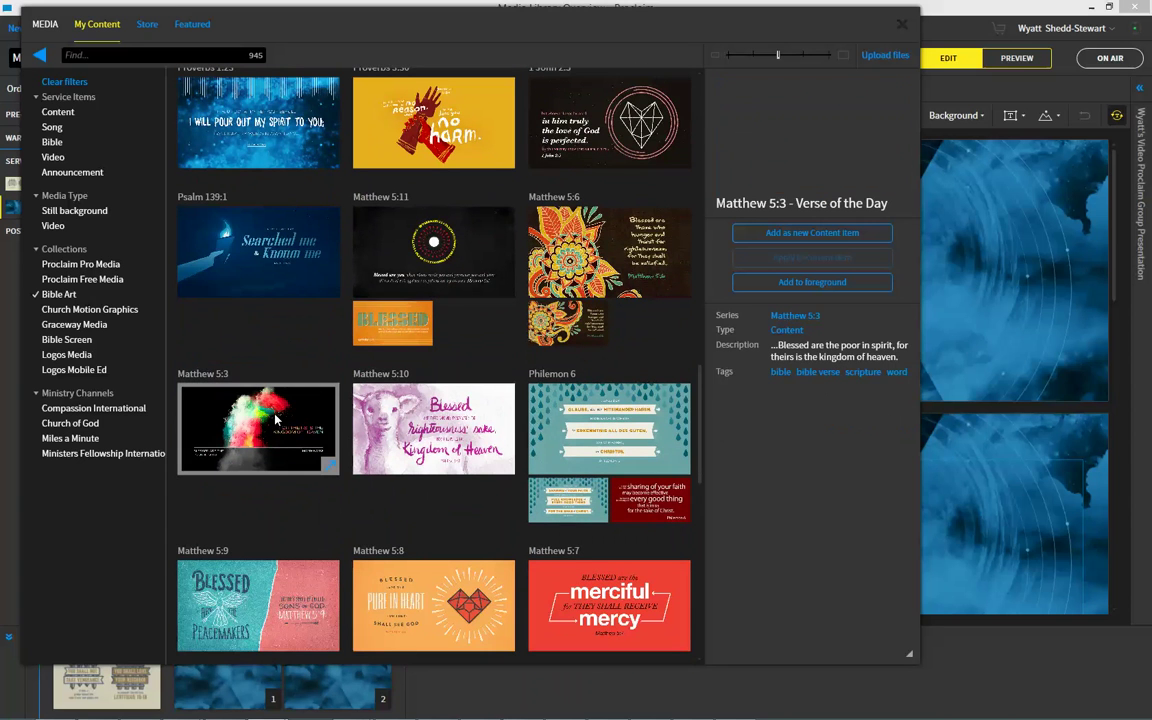
left_click(842, 233)
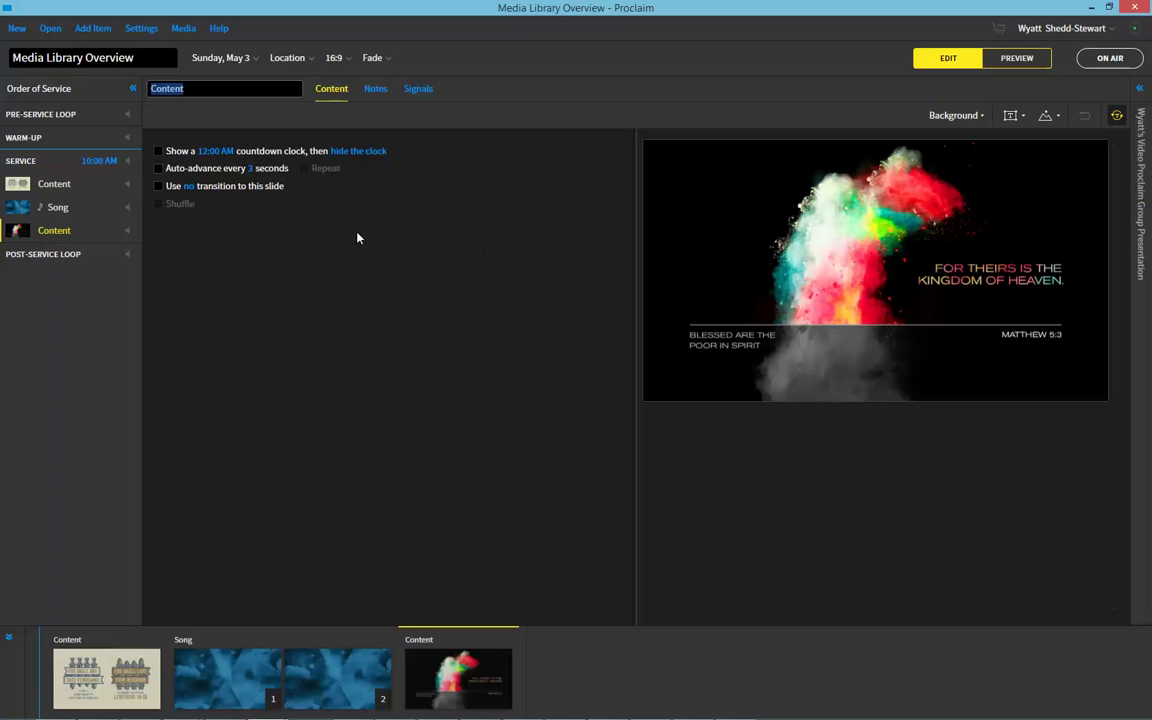
- Reopen the media library's My Content and remove the Bible Art collection filter
left_click(955, 115)
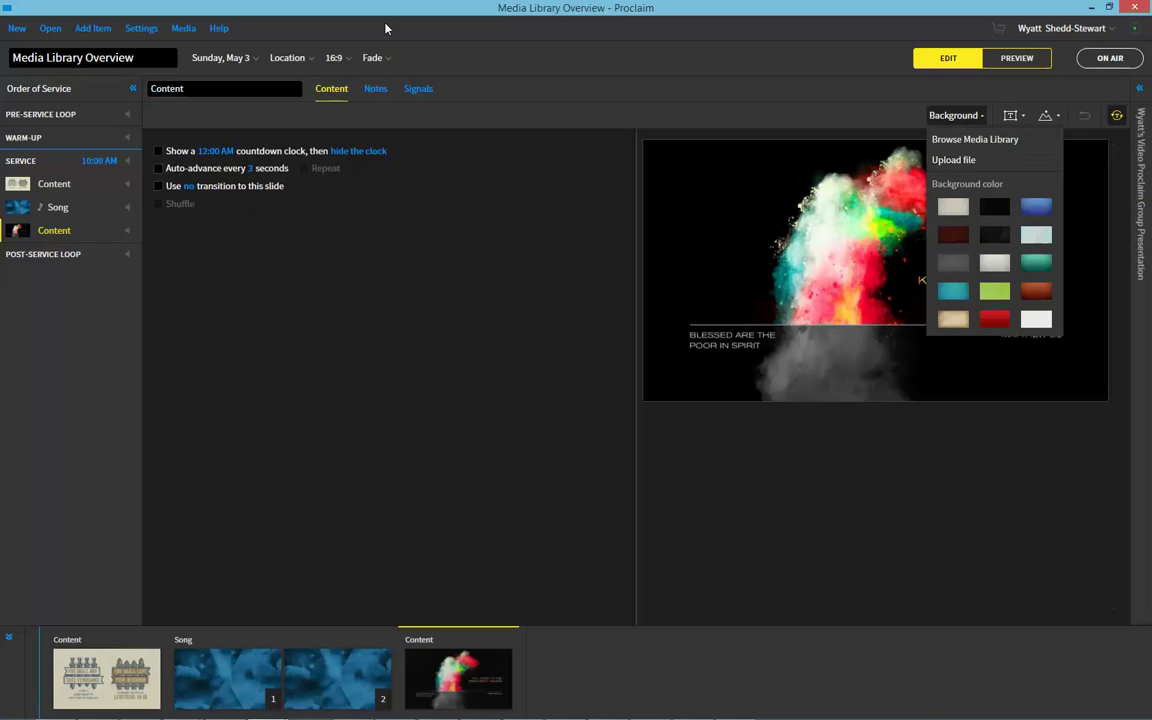
left_click(172, 30)
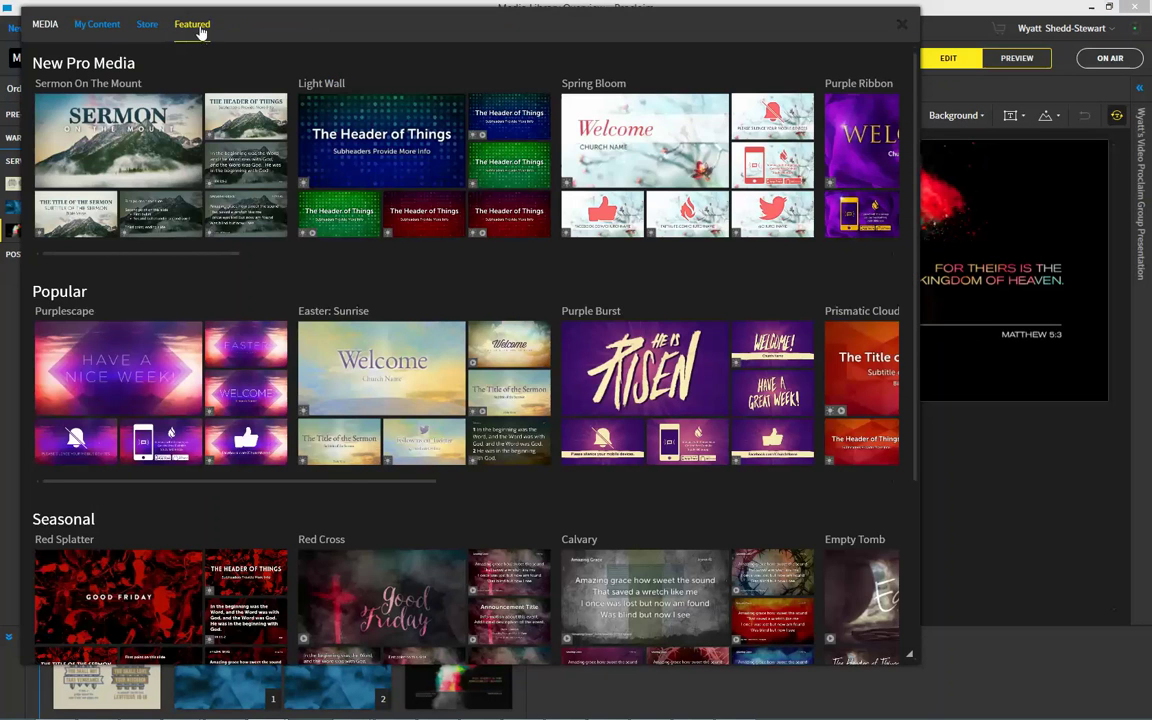
left_click(97, 26)
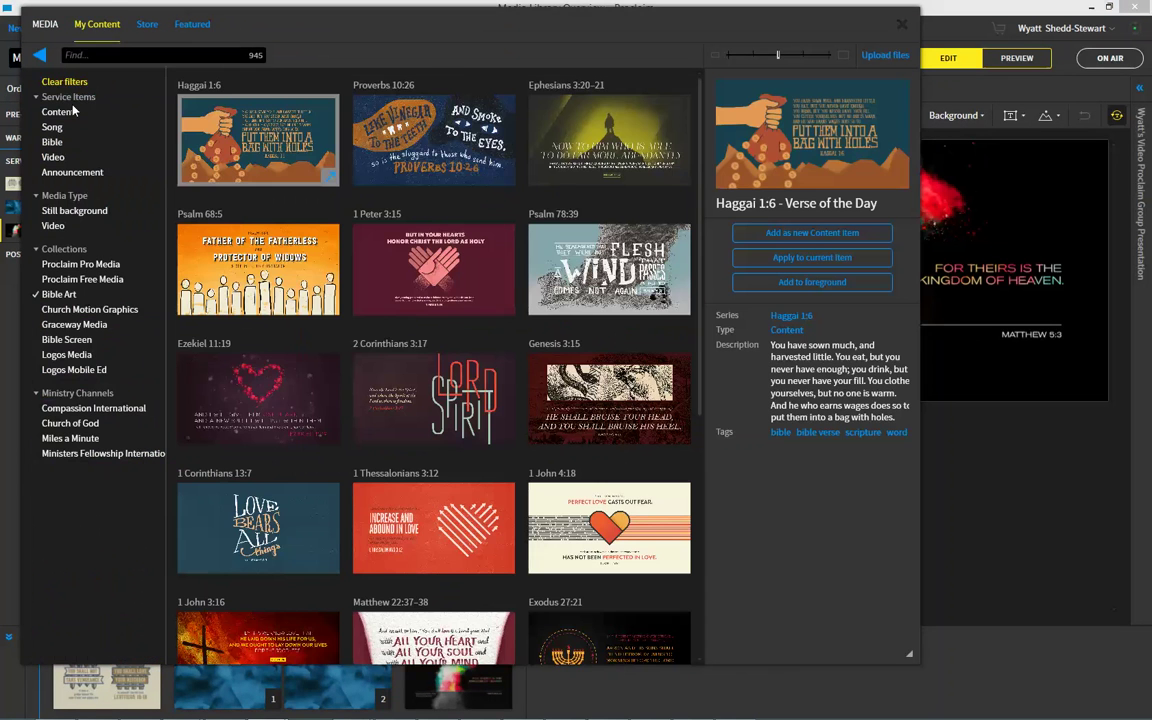
left_click(52, 292)
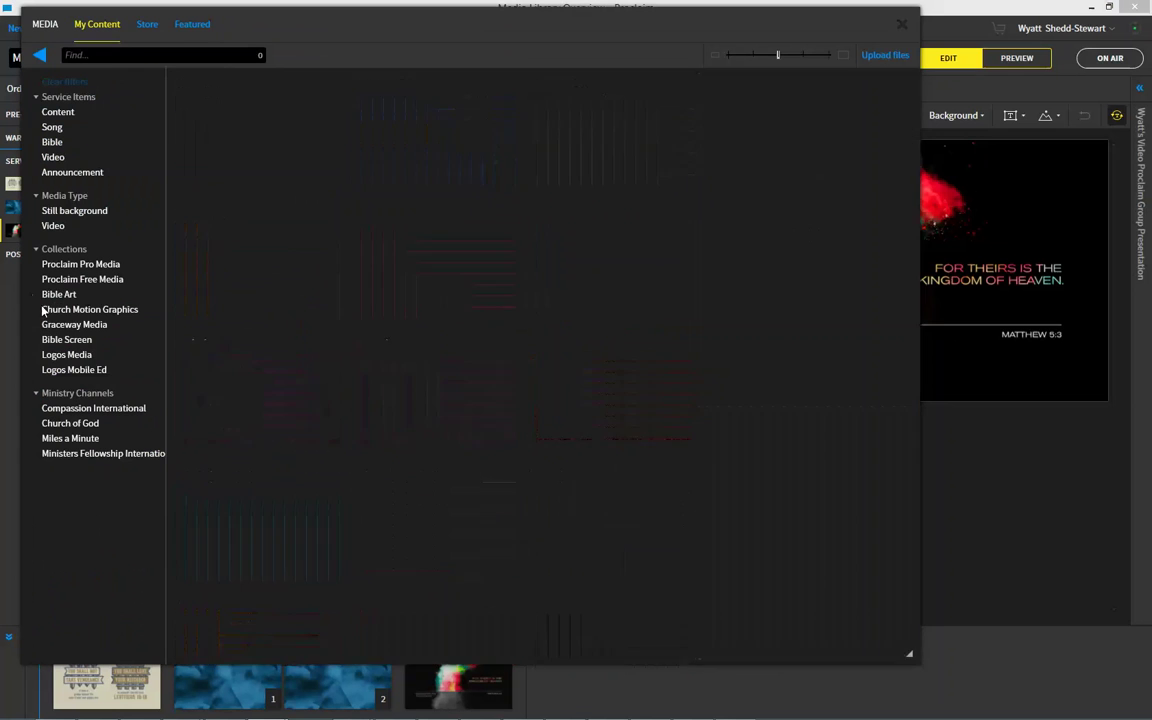
- Search My Content for "Yellow" and look through the matching media, including the Questions and Answers series
left_click(143, 54)
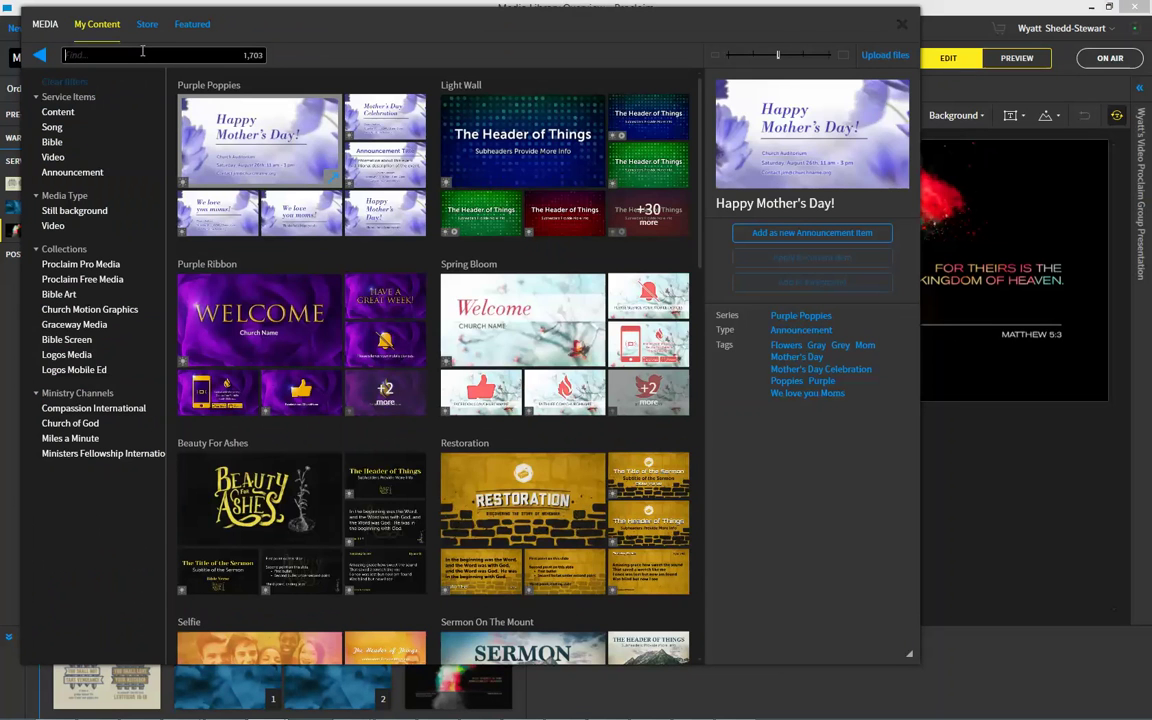
type("Yellow")
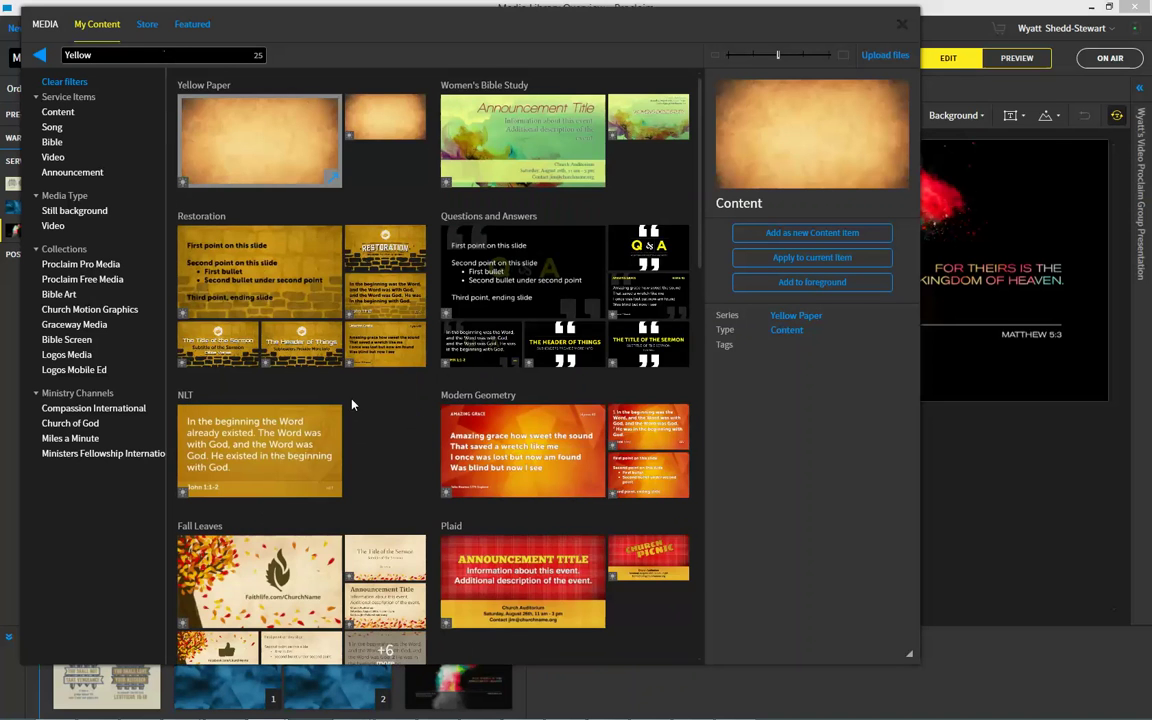
scroll(379, 412, "down", 4)
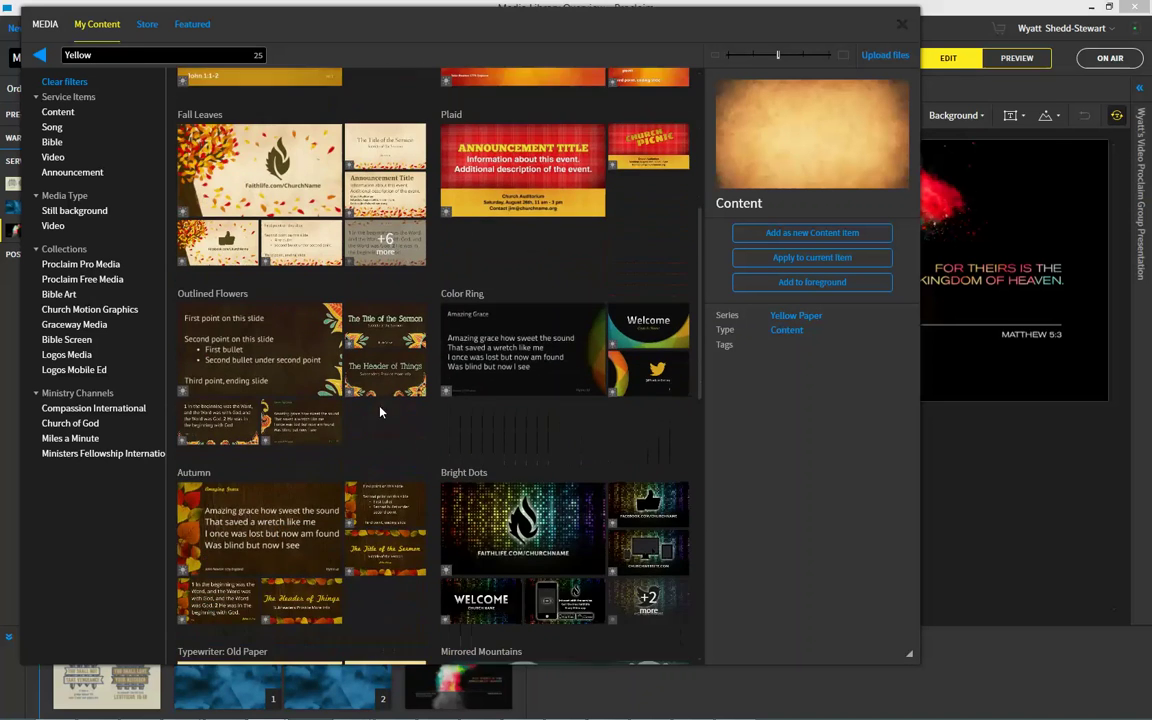
scroll(423, 452, "down", 5)
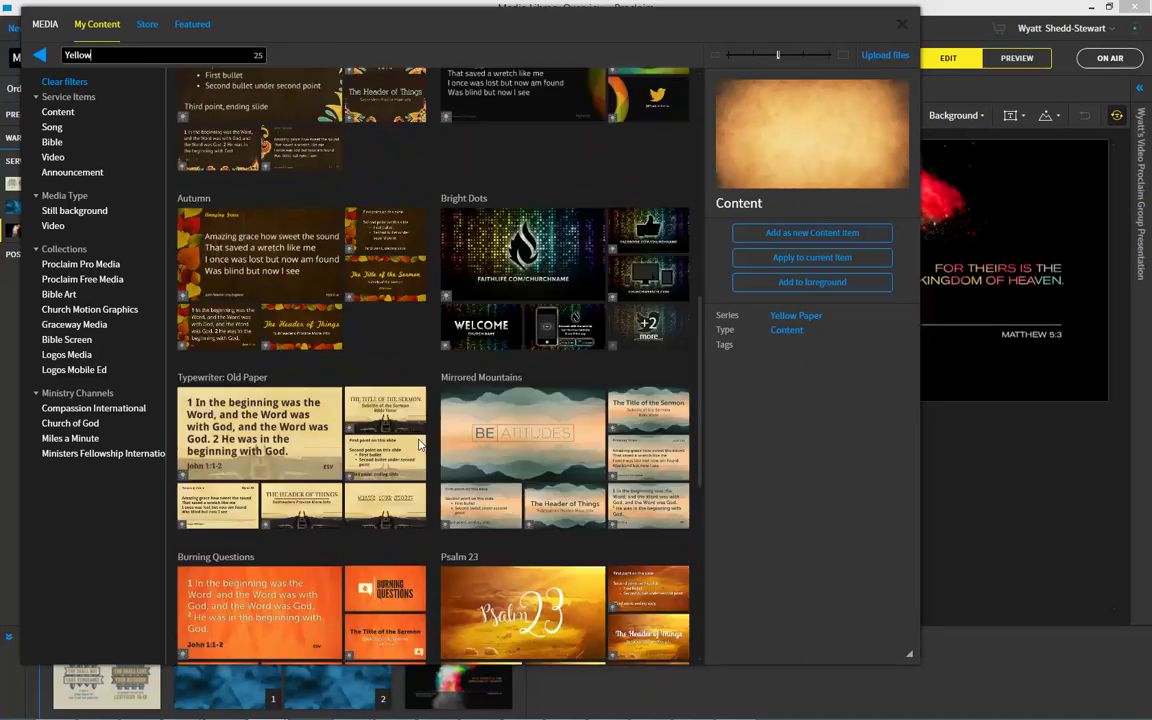
scroll(418, 451, "up", 3)
scroll(374, 399, "up", 4)
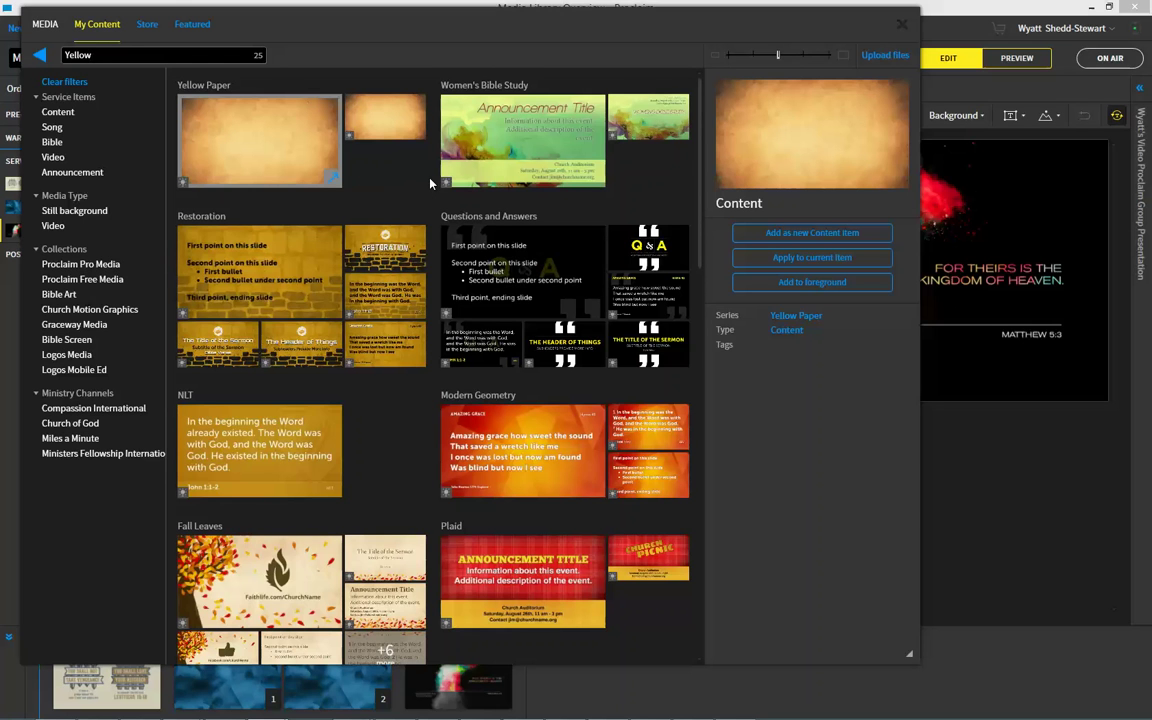
mouse_move(534, 267)
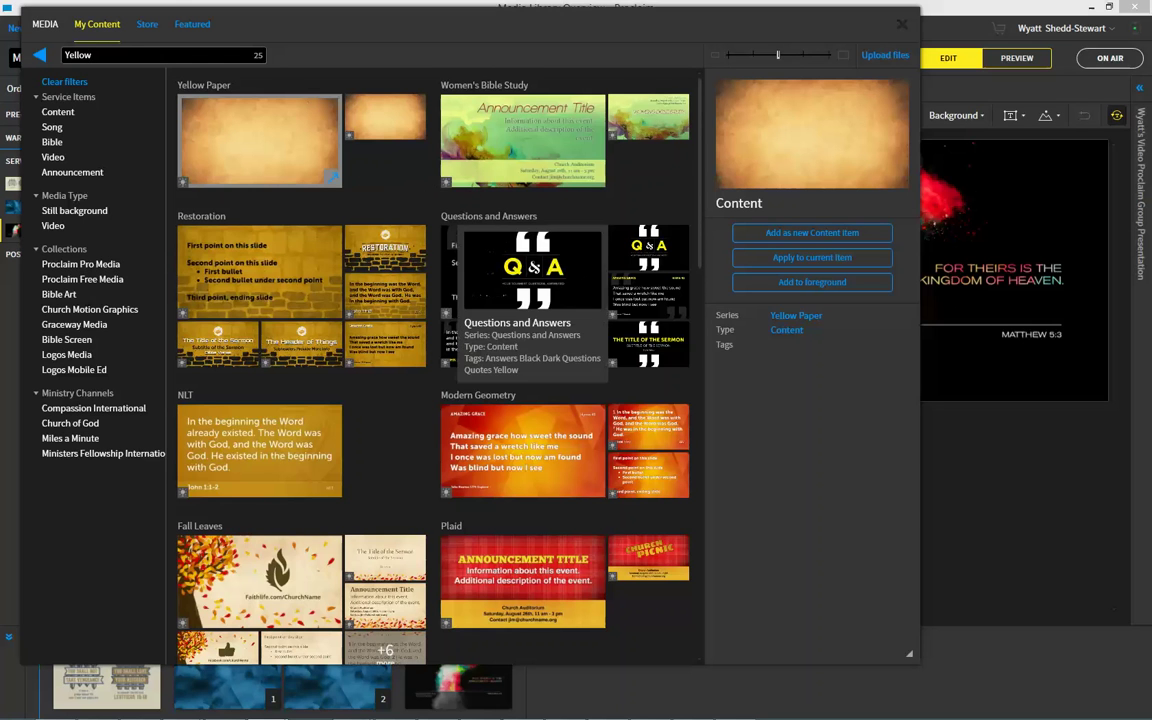